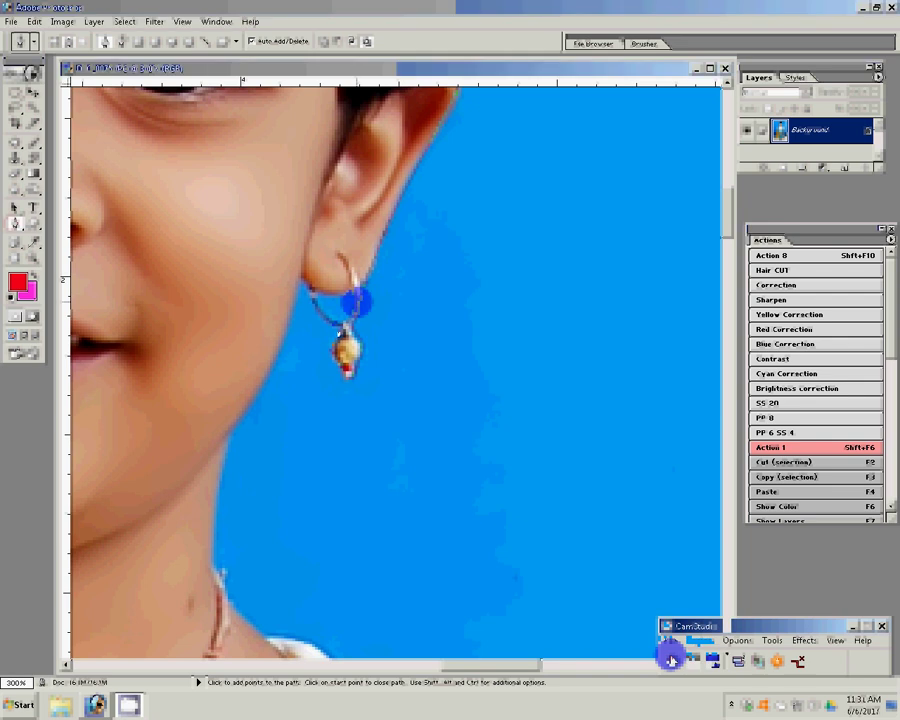
Place the first Pen path points along the earring, neck and collar edge.
left_click(302, 278)
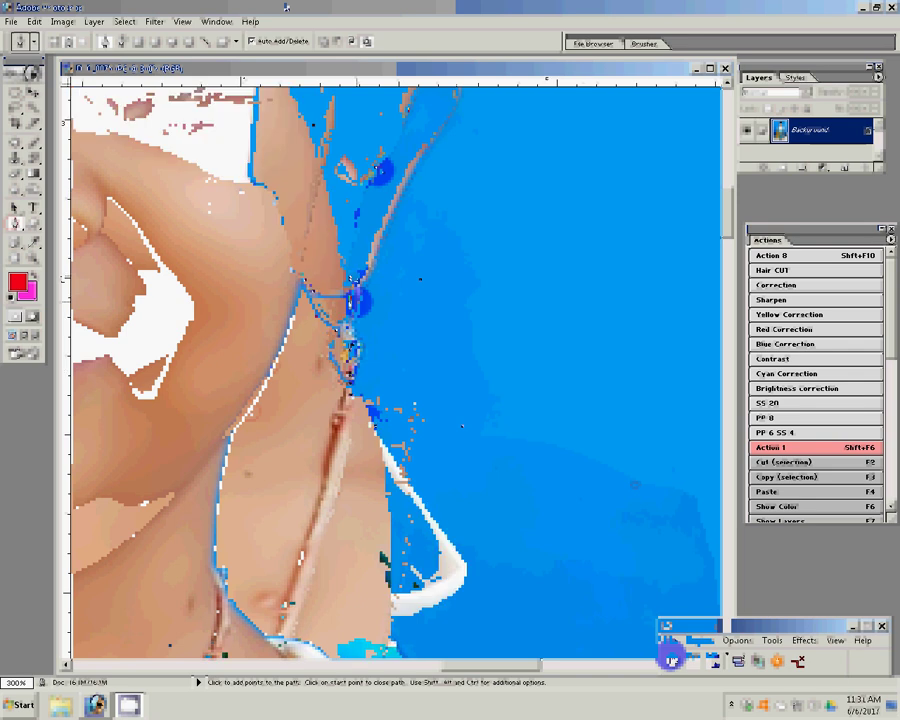
left_click(670, 659)
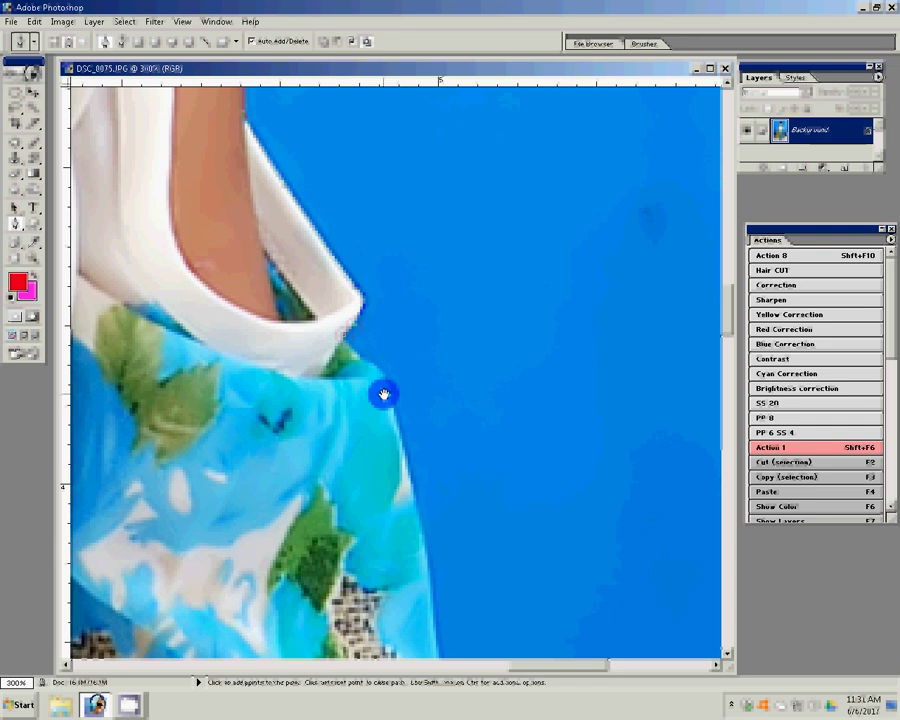
left_click_drag(384, 394, 337, 428)
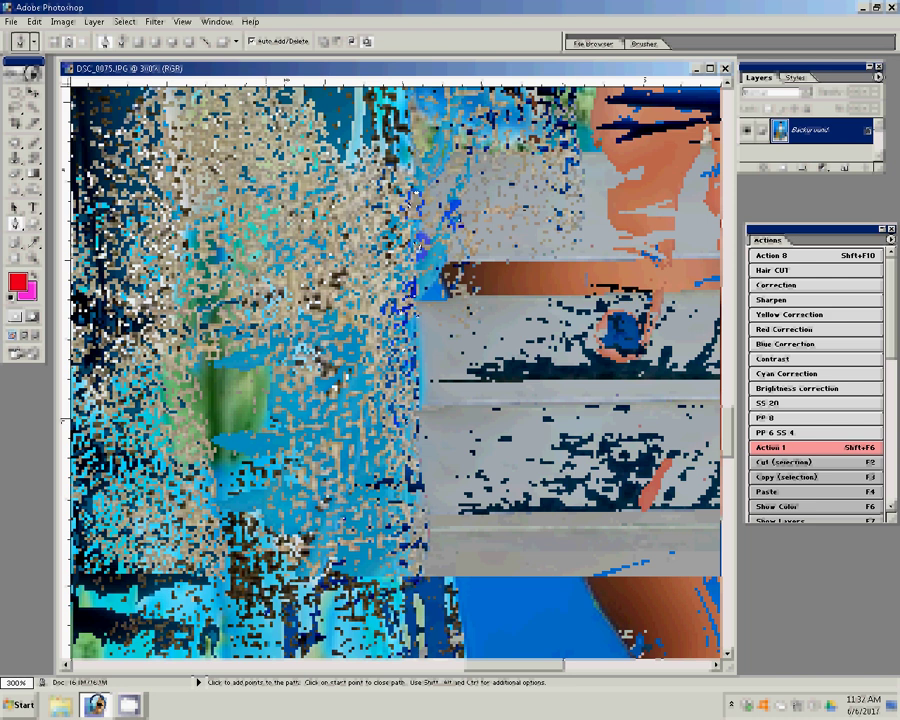
Add Pen anchor points down the jacket edge and around the foot and sandal.
left_click(416, 191)
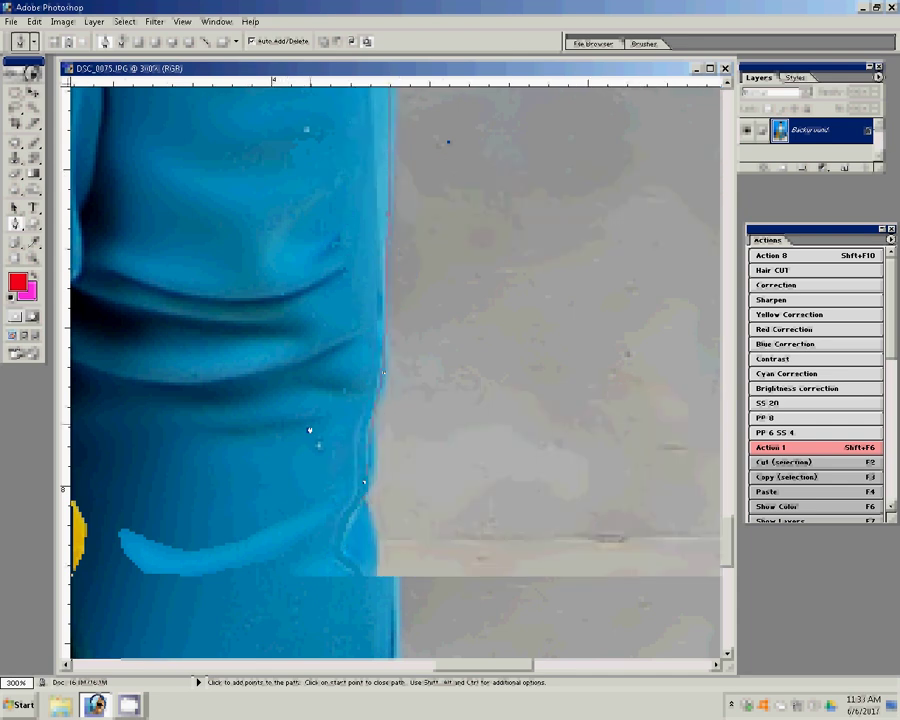
left_click(309, 429)
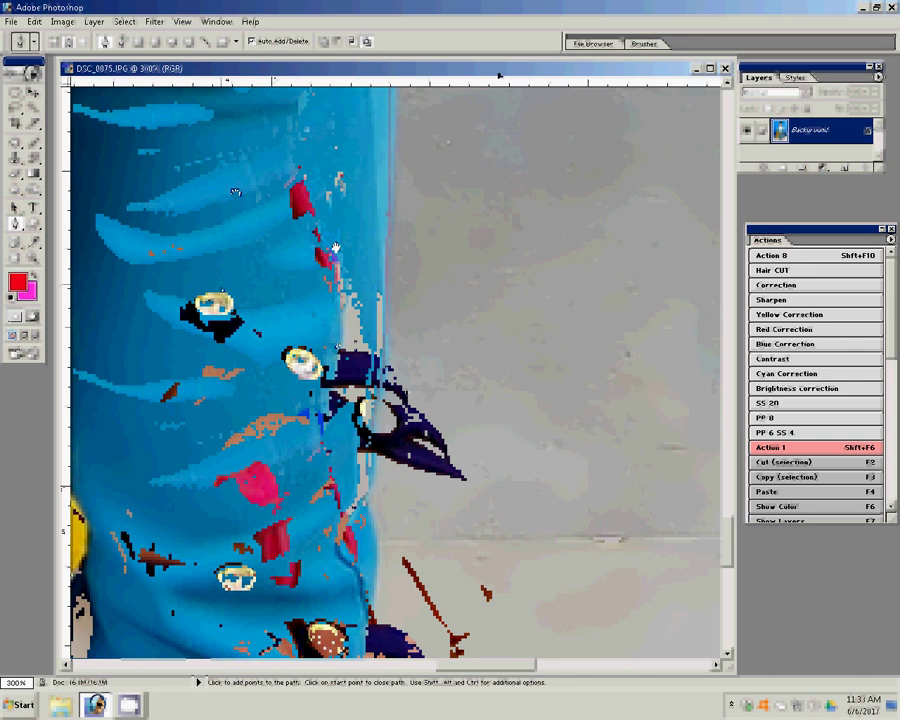
left_click(540, 588)
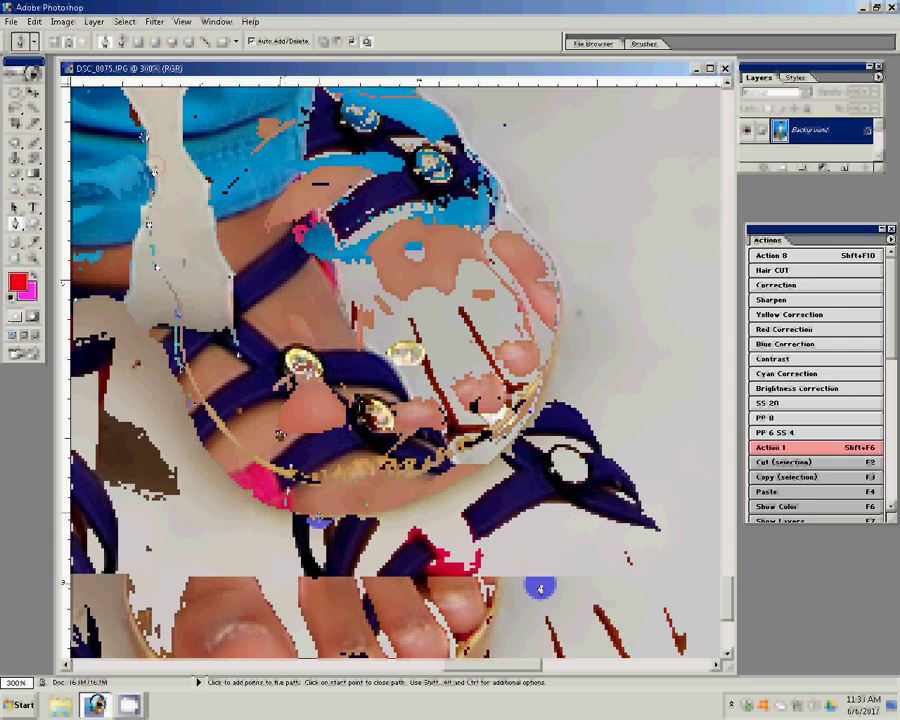
left_click(215, 220)
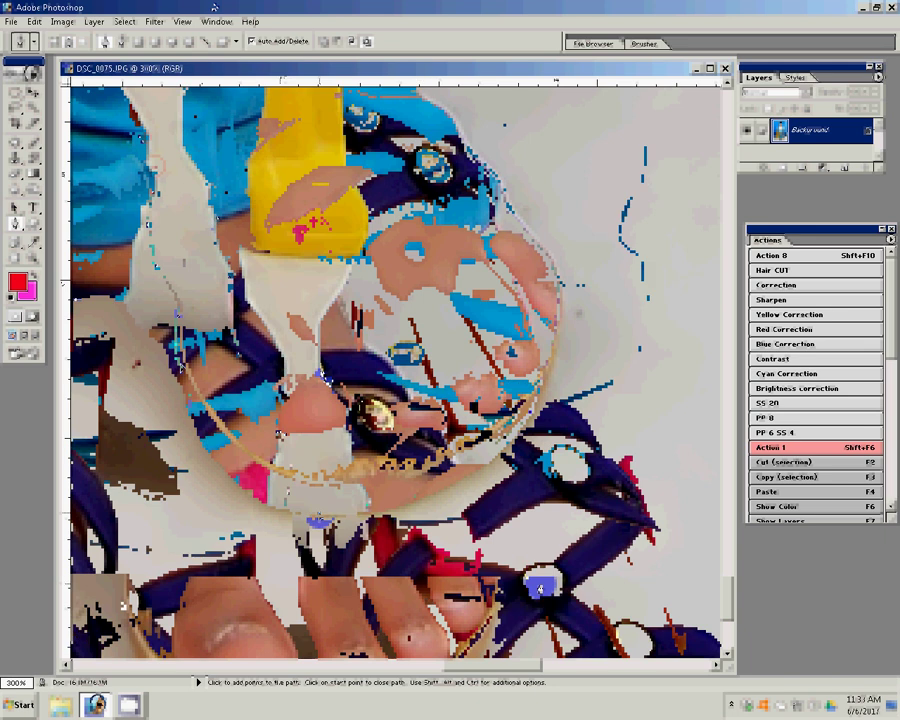
left_click(362, 250)
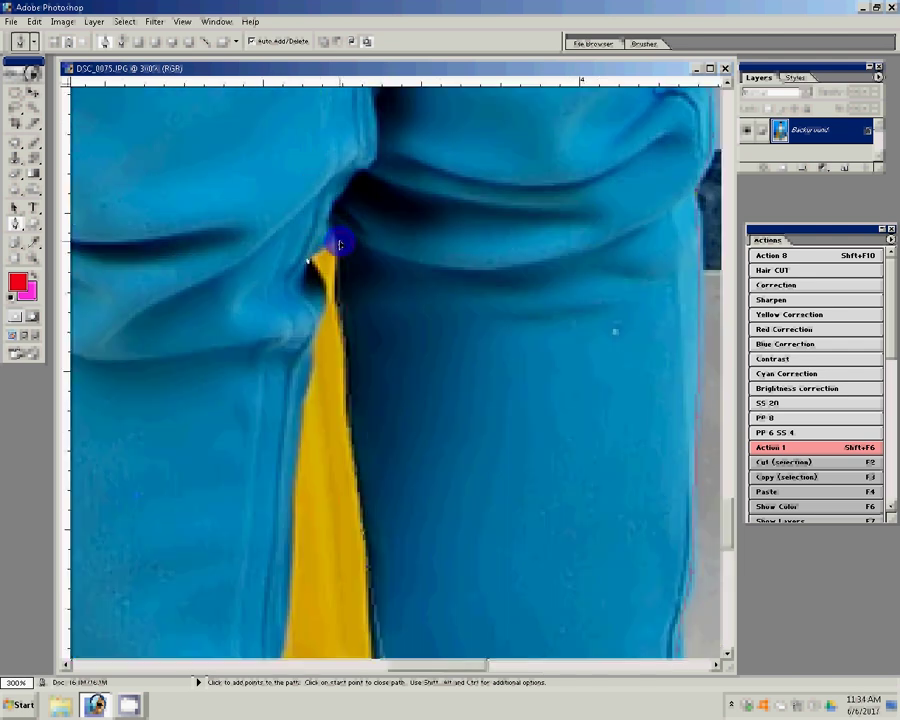
Extend the path along the yellow-edged leg, bringing the hand on the chair into view.
left_click(302, 397)
left_click(287, 541)
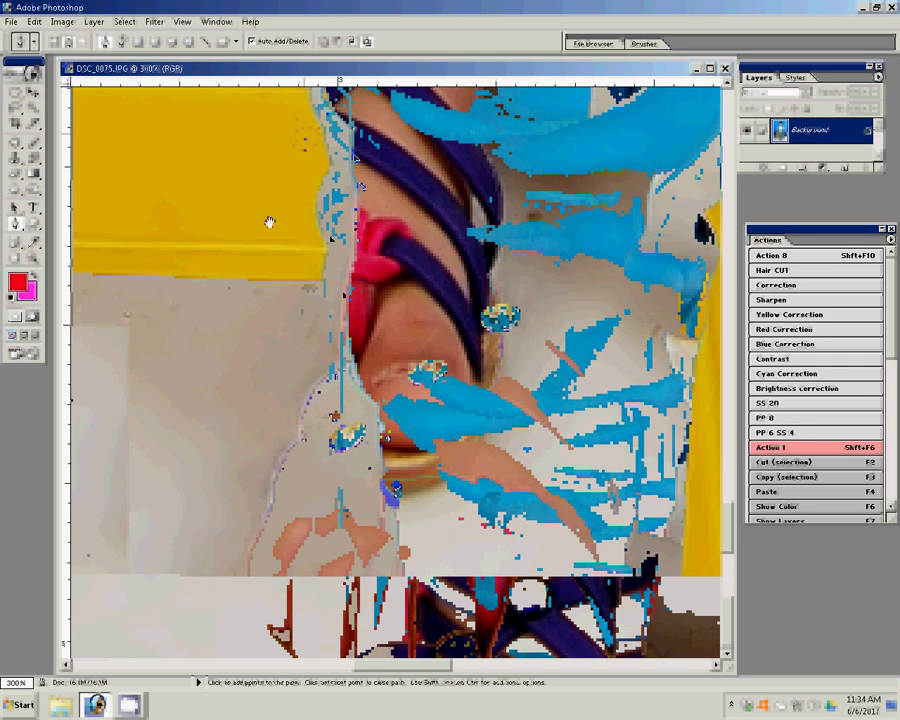
left_click_drag(269, 221, 357, 408)
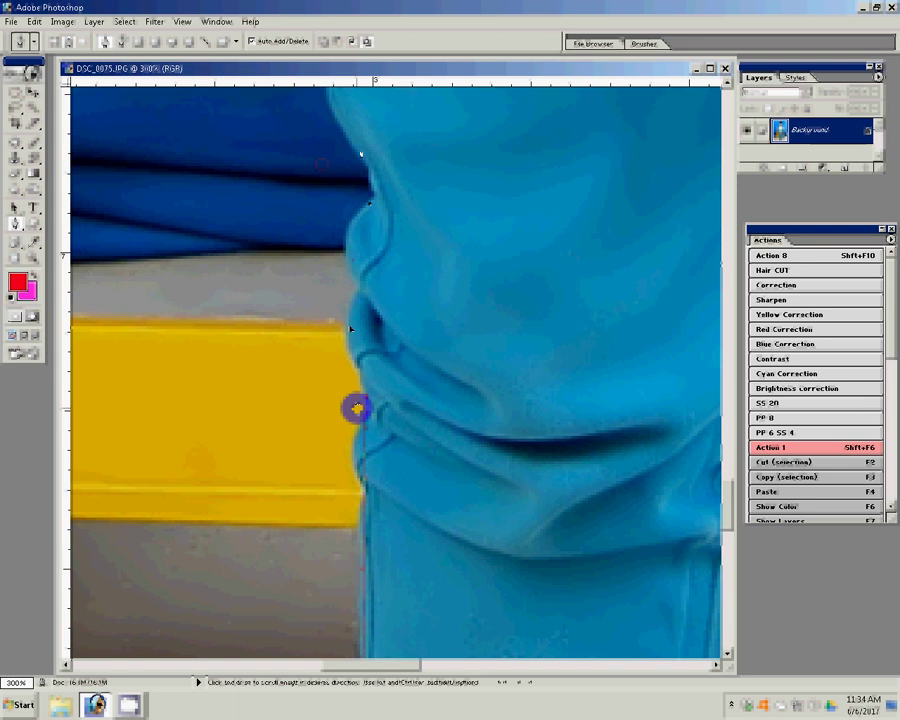
left_click_drag(357, 408, 431, 418)
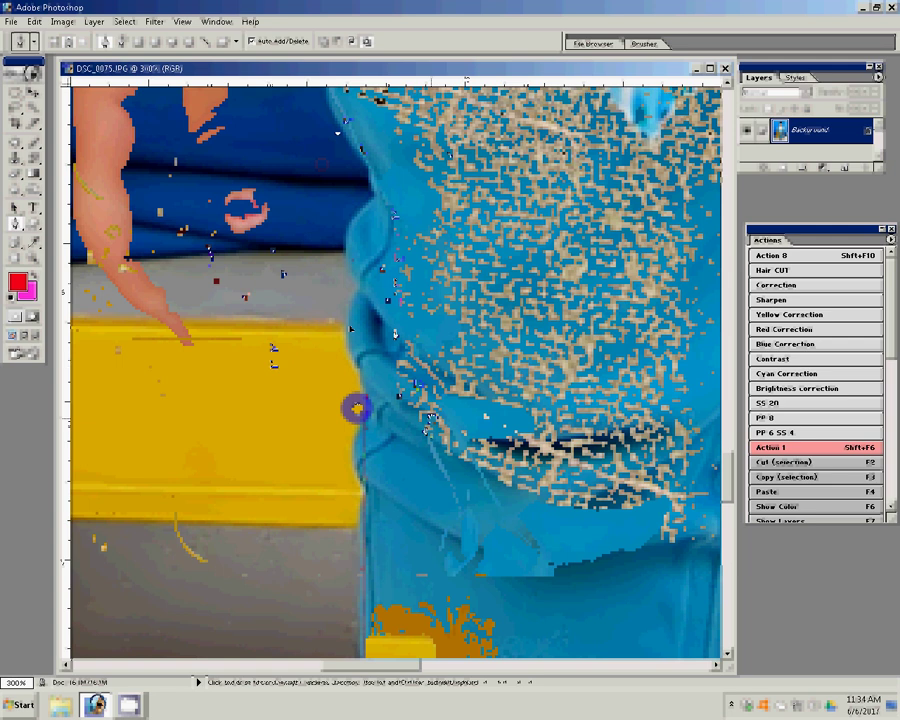
key("space")
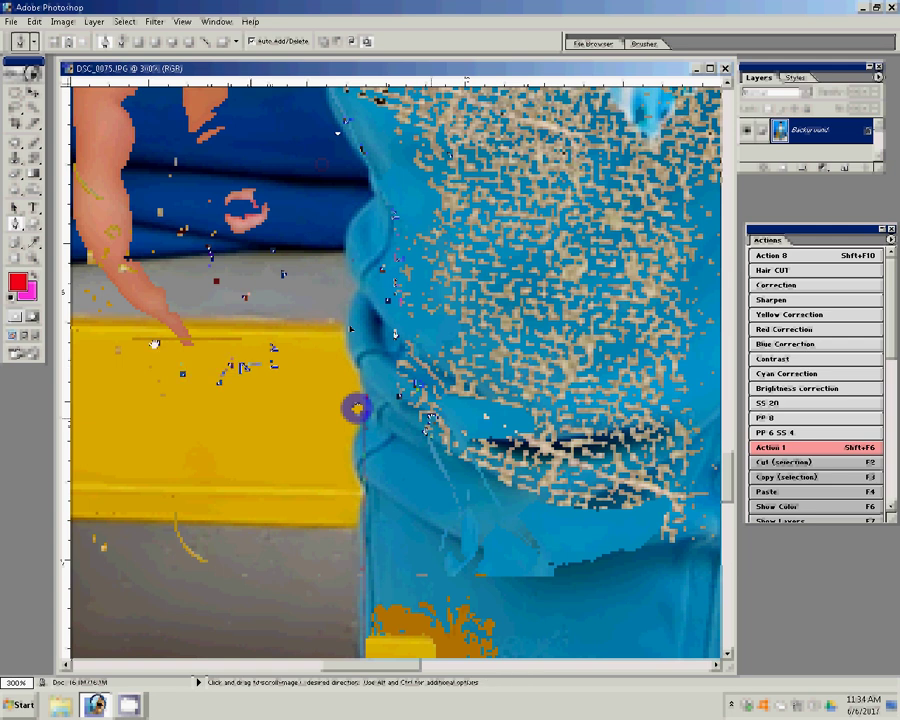
left_click_drag(357, 408, 412, 472)
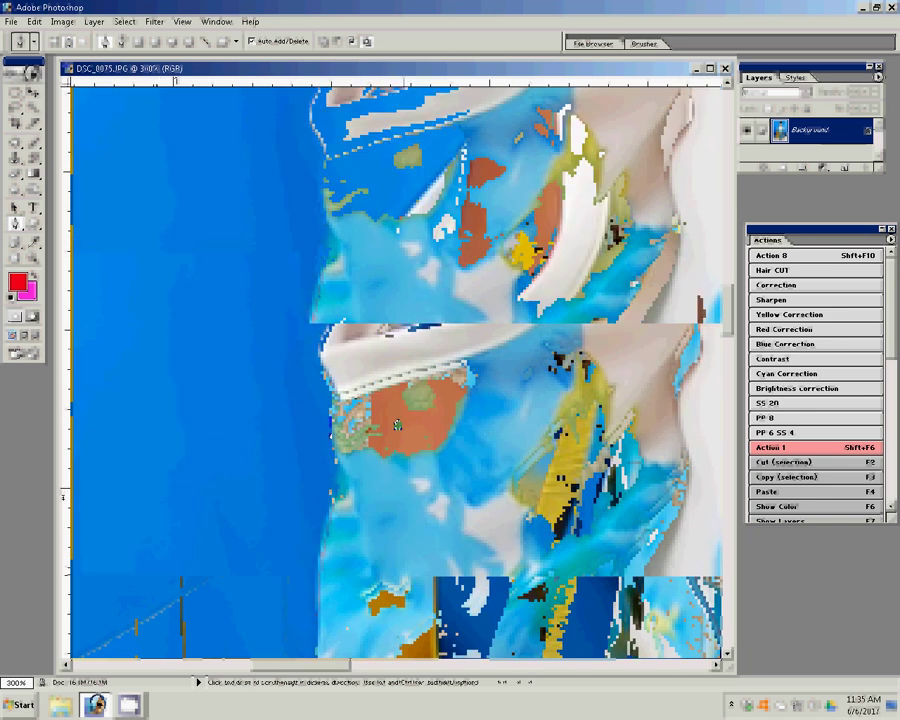
Trace the path up the collar, along the hair strand and across the top of the hair.
left_click(338, 417)
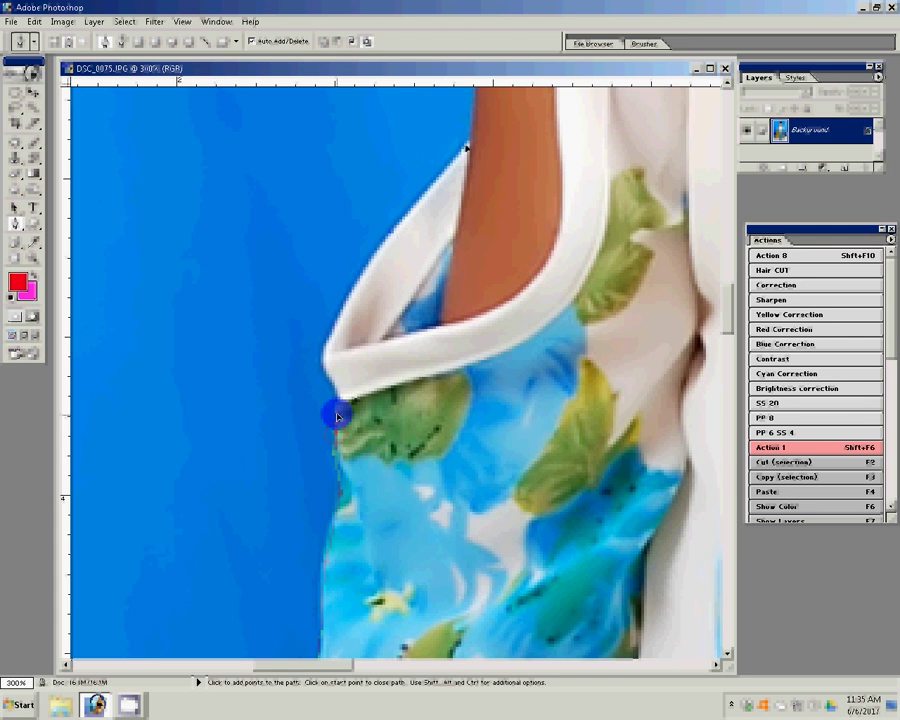
left_click(338, 417)
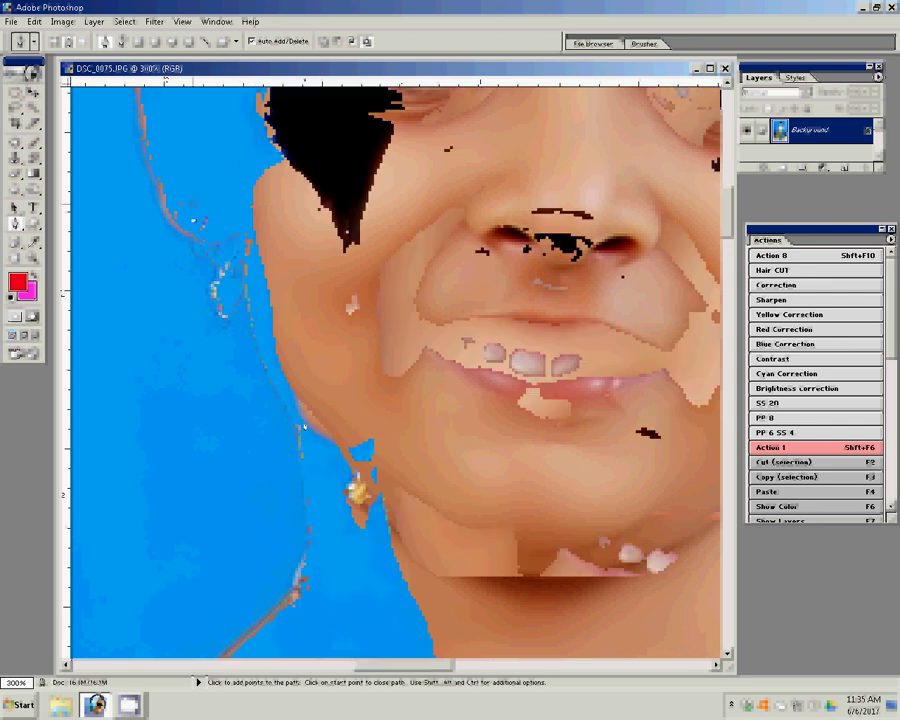
left_click(193, 232)
left_click(186, 194)
left_click(183, 169)
left_click(183, 127)
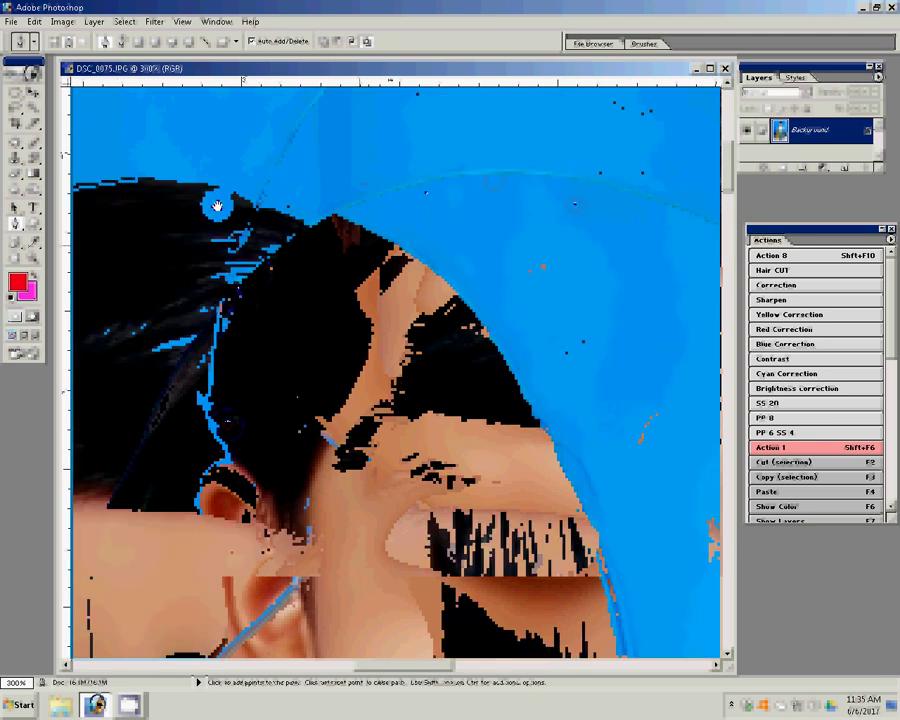
left_click(382, 258)
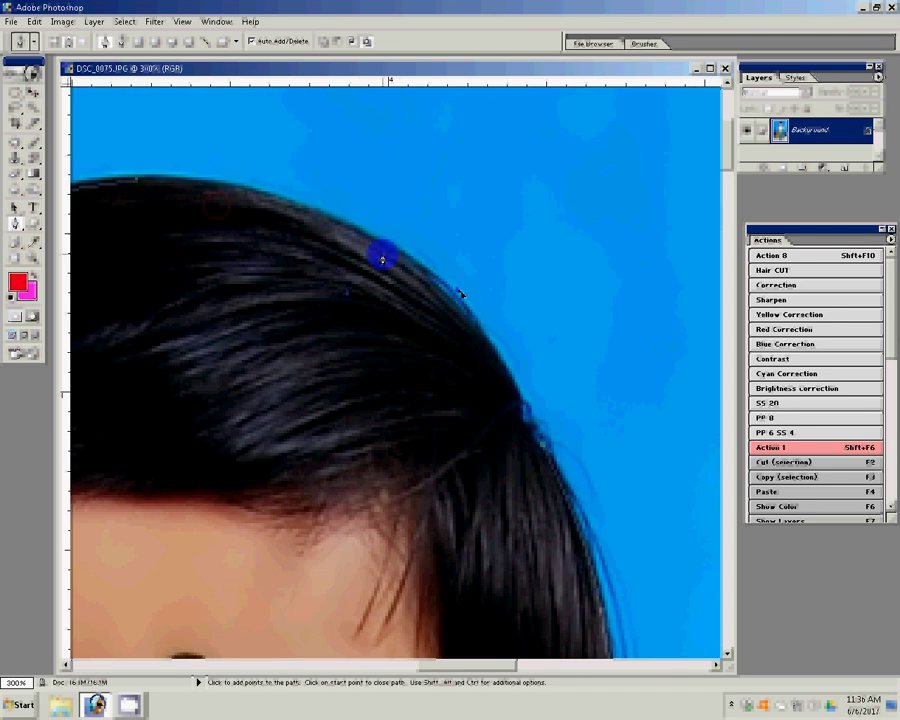
left_click(525, 418)
Convert the finished path into a selection with Make Selection.
right_click(330, 291)
left_click(352, 345)
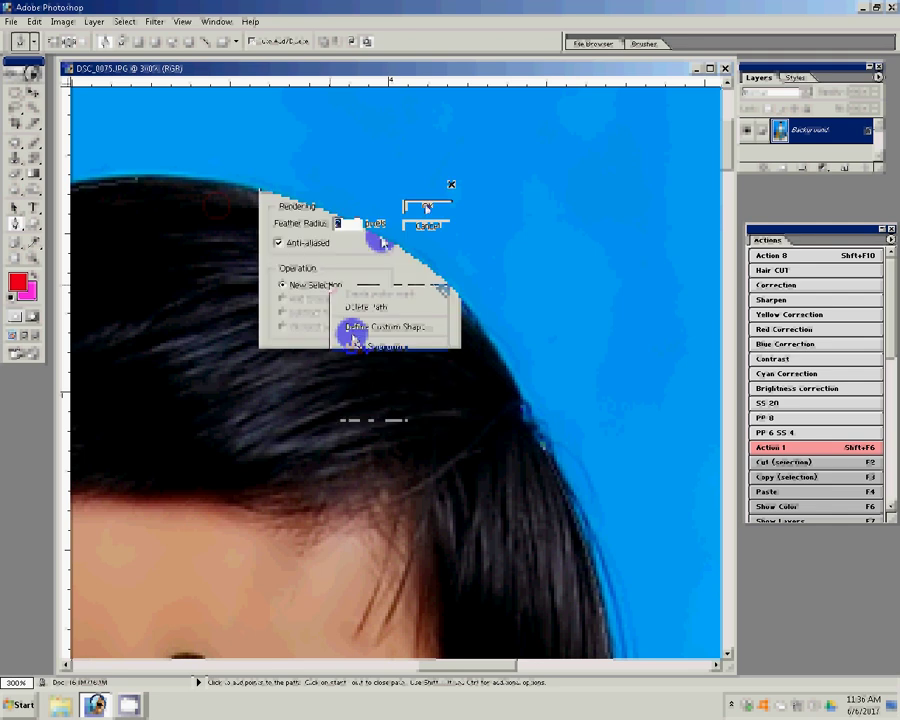
left_click(424, 205)
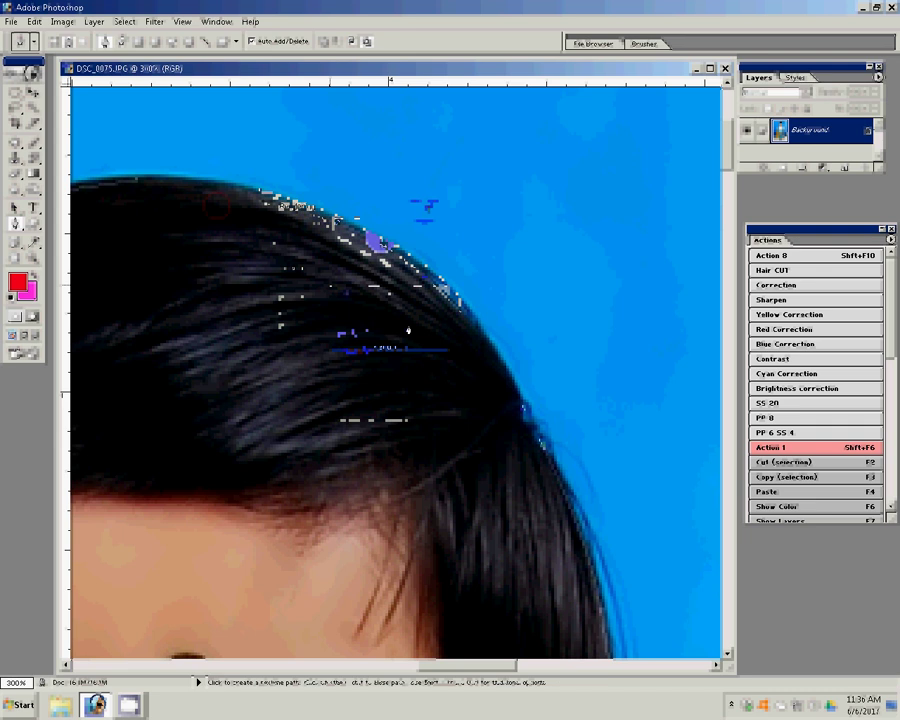
Copy the child onto a new layer, hide the blue Background layer, and view the cutout.
key("ctrl+j")
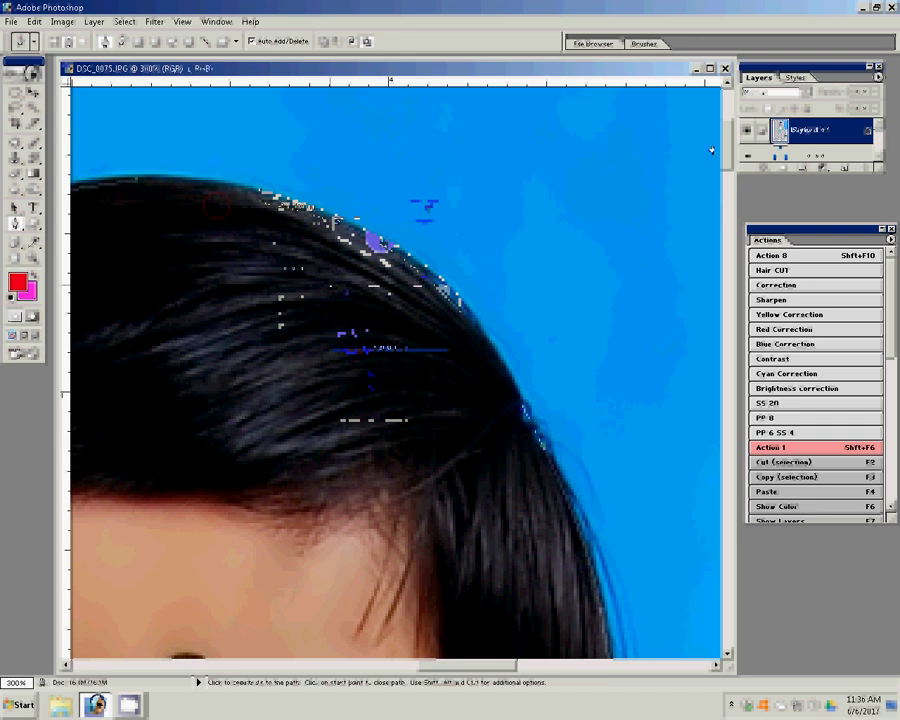
key("Delete")
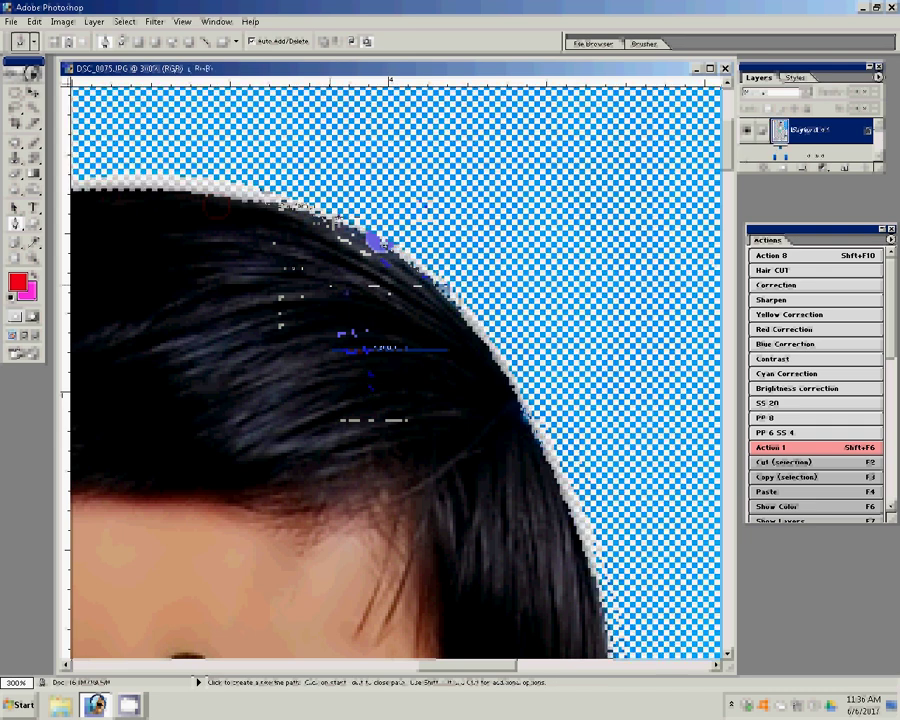
key("shift+p")
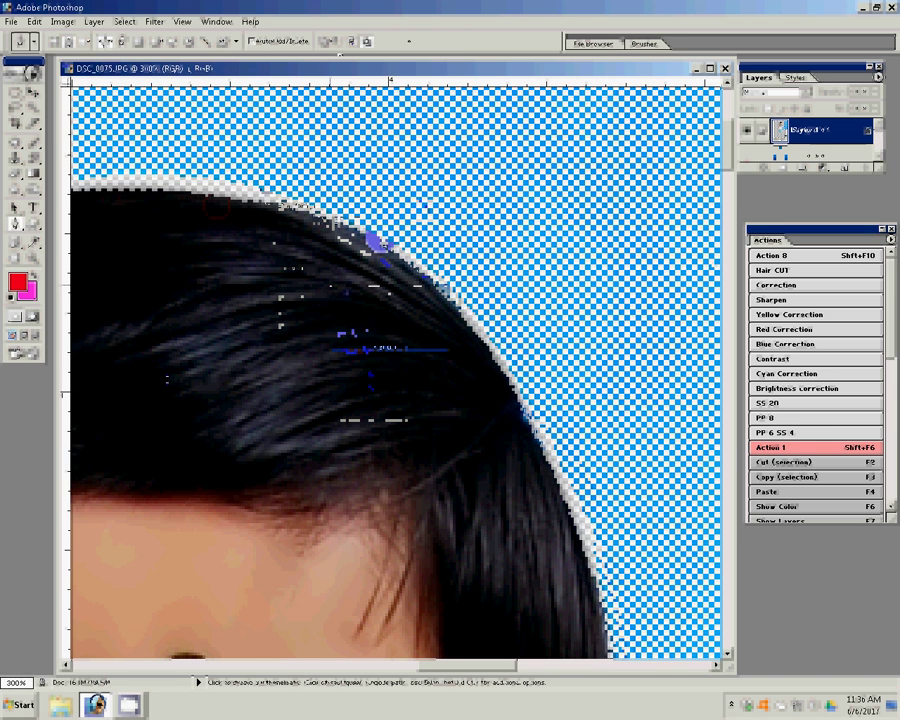
key("z")
left_click(327, 44)
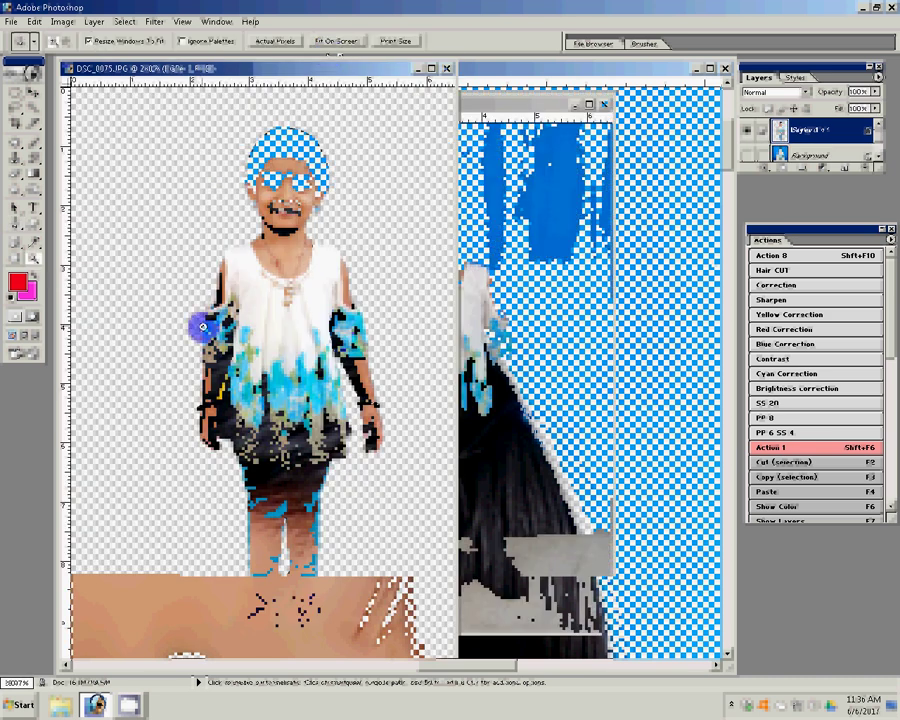
Zoom into the arm, undo two edits, and add a Pen anchor along the hand's edge.
left_click_drag(200, 324, 274, 438)
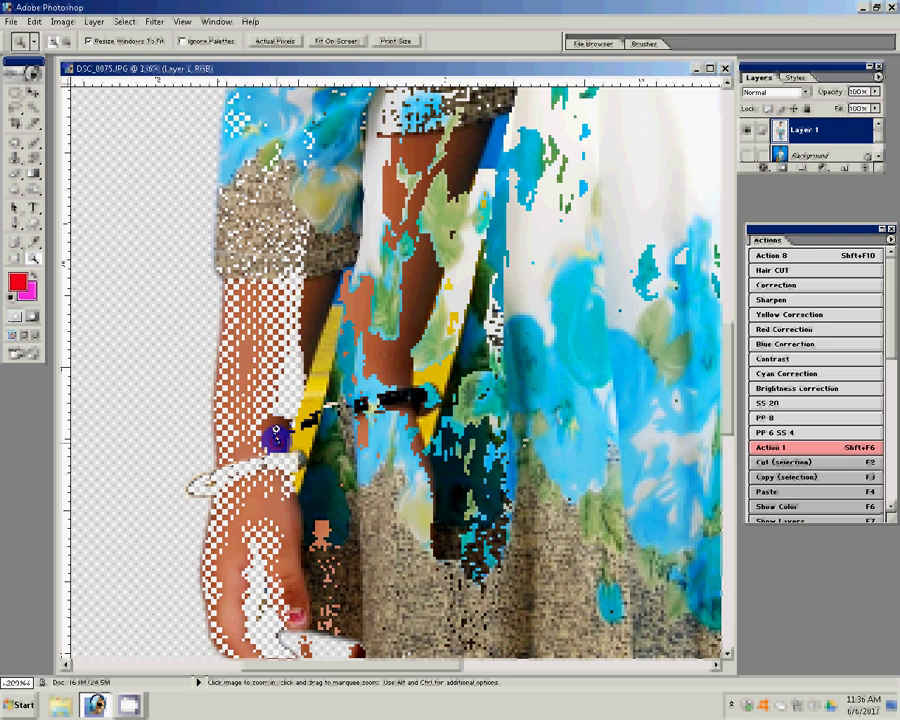
left_click(274, 437)
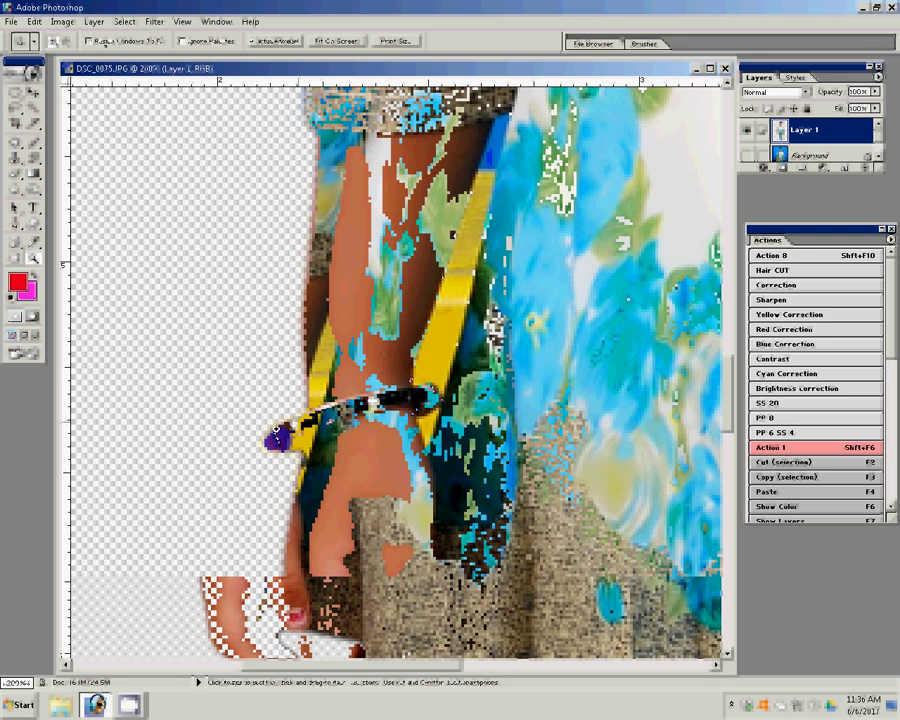
key("ctrl+z")
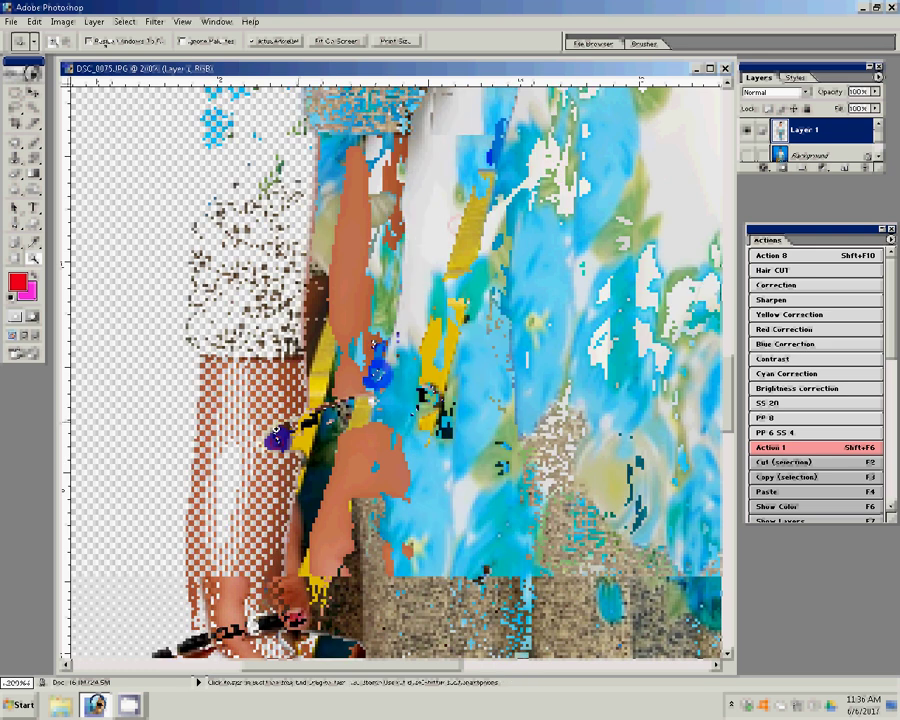
key("ctrl+z")
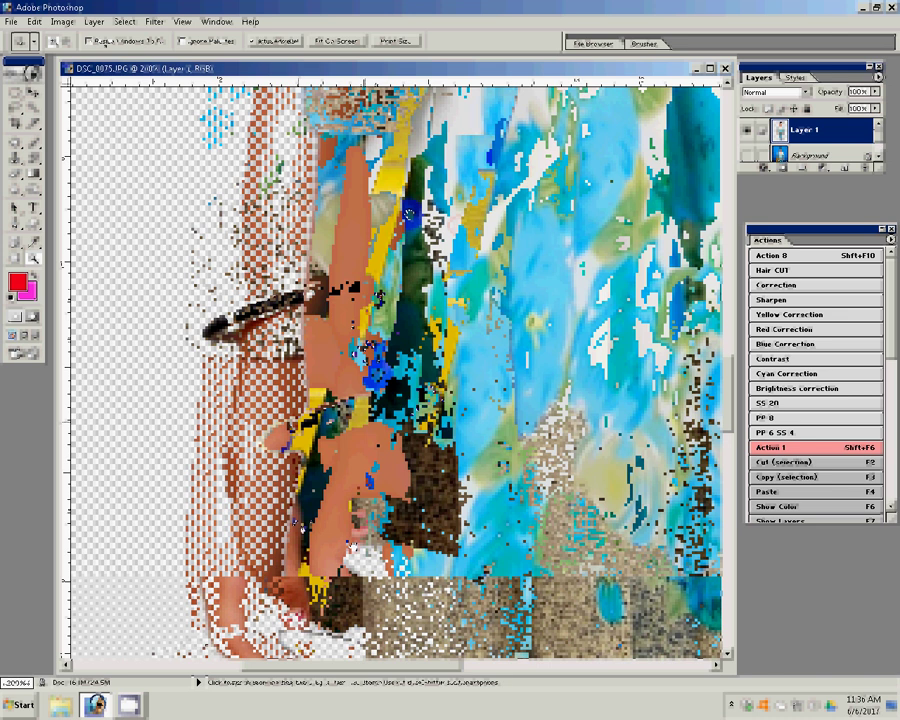
key("p")
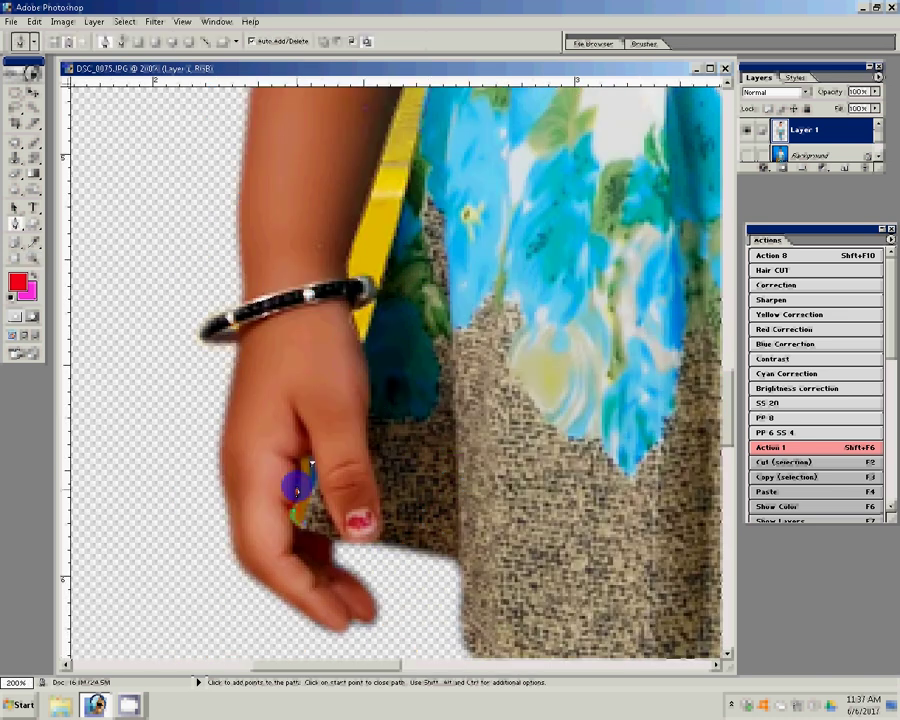
left_click(308, 529)
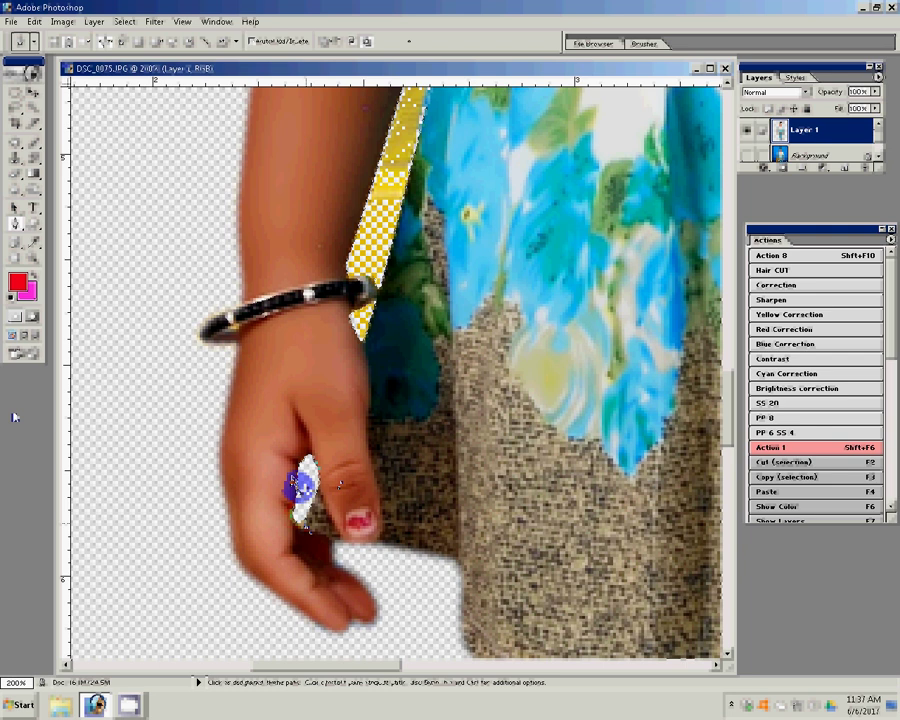
Fit the view, switch to the girl's DSC_0073 photo and zoom in on her face.
key("z")
key("ctrl+0")
key("ctrl+Tab")
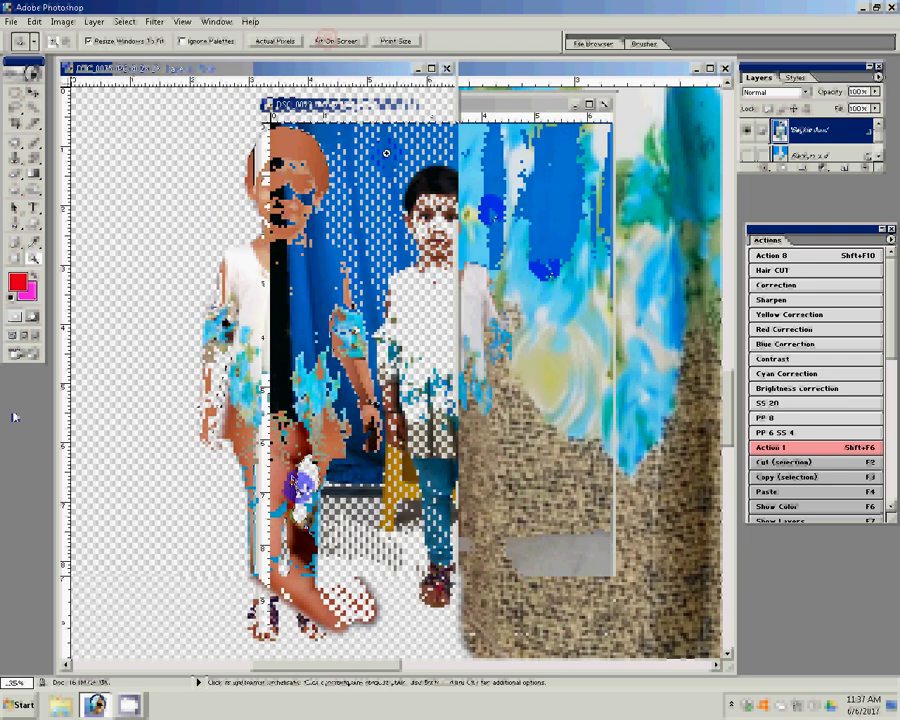
left_click_drag(386, 152, 566, 392)
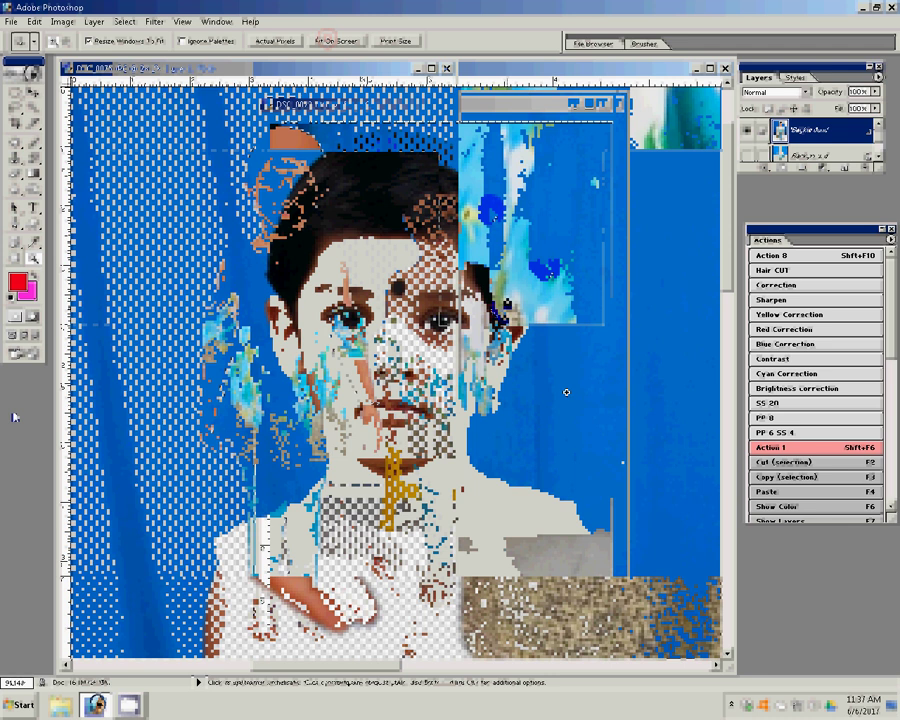
Choose the Magic Wand tool with Tolerance 44.
left_click(33, 108)
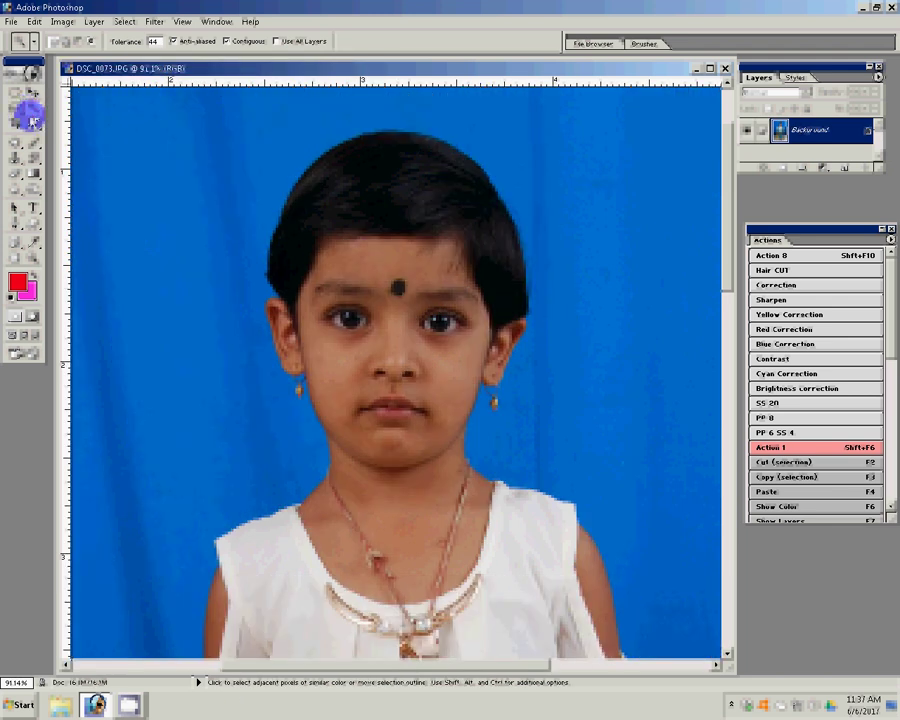
left_click(33, 121)
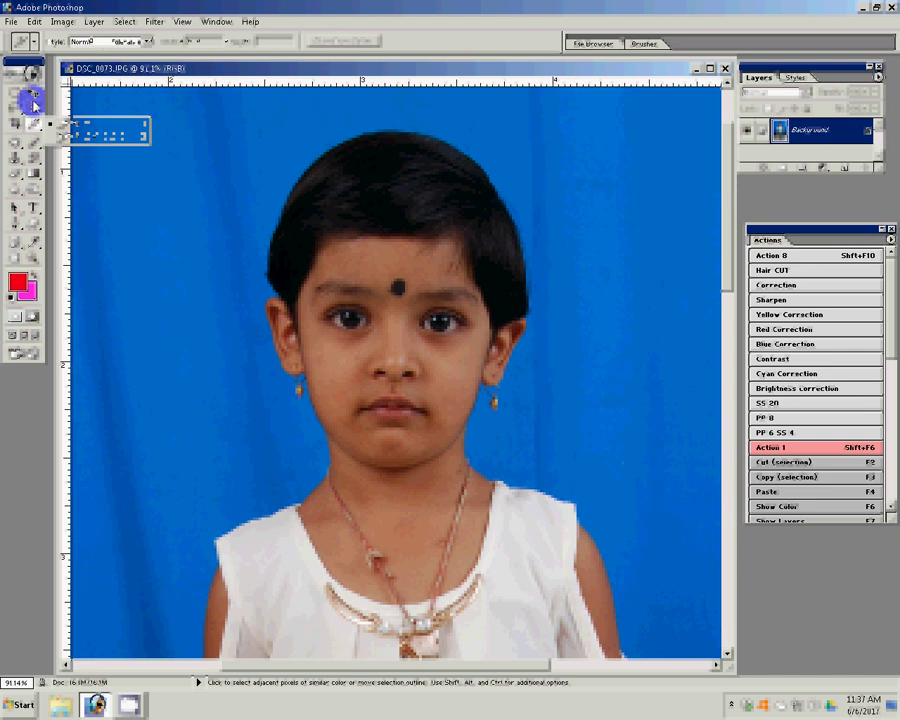
left_click(33, 104)
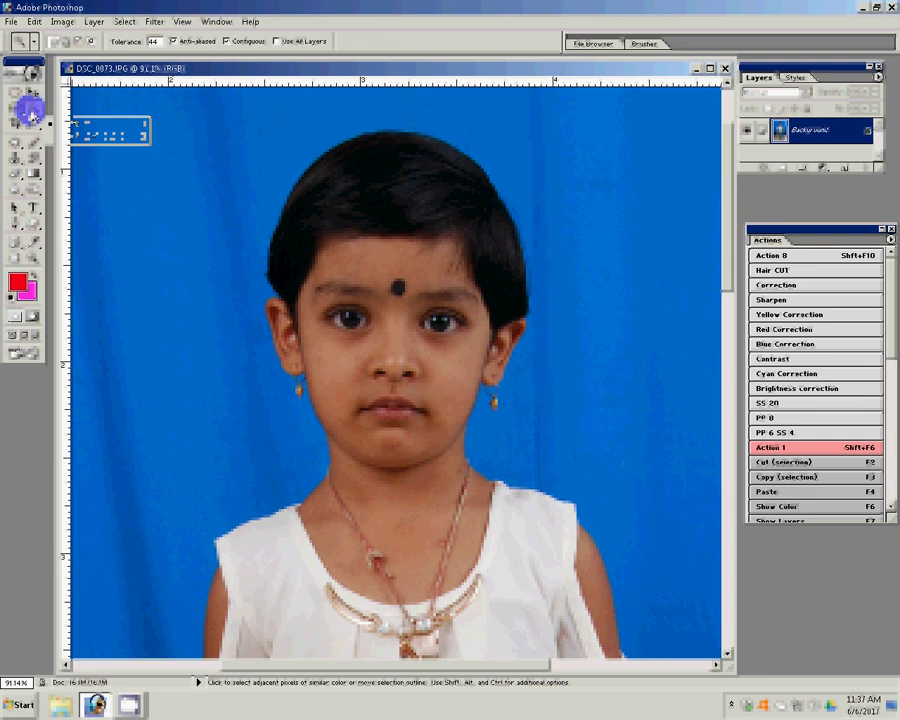
right_click(130, 120)
left_click(24, 116)
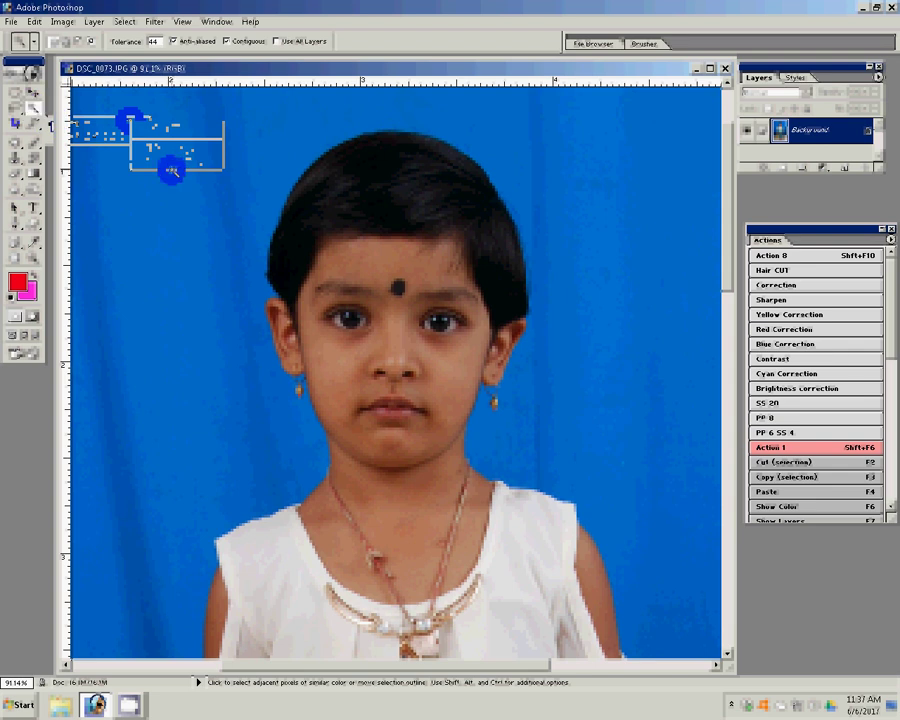
left_click(37, 127)
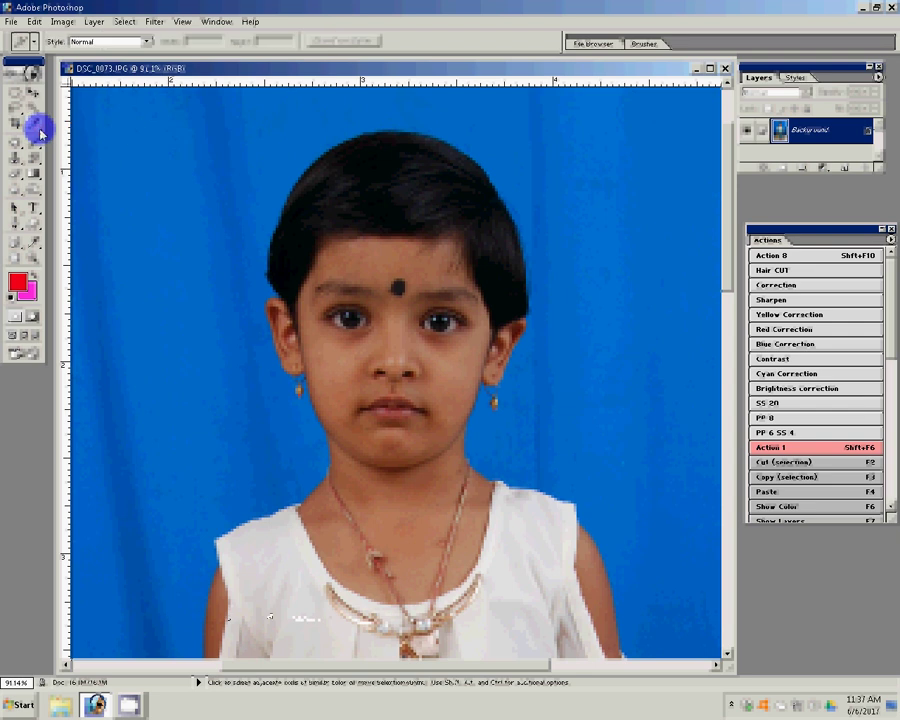
left_click(40, 131)
left_click(38, 118)
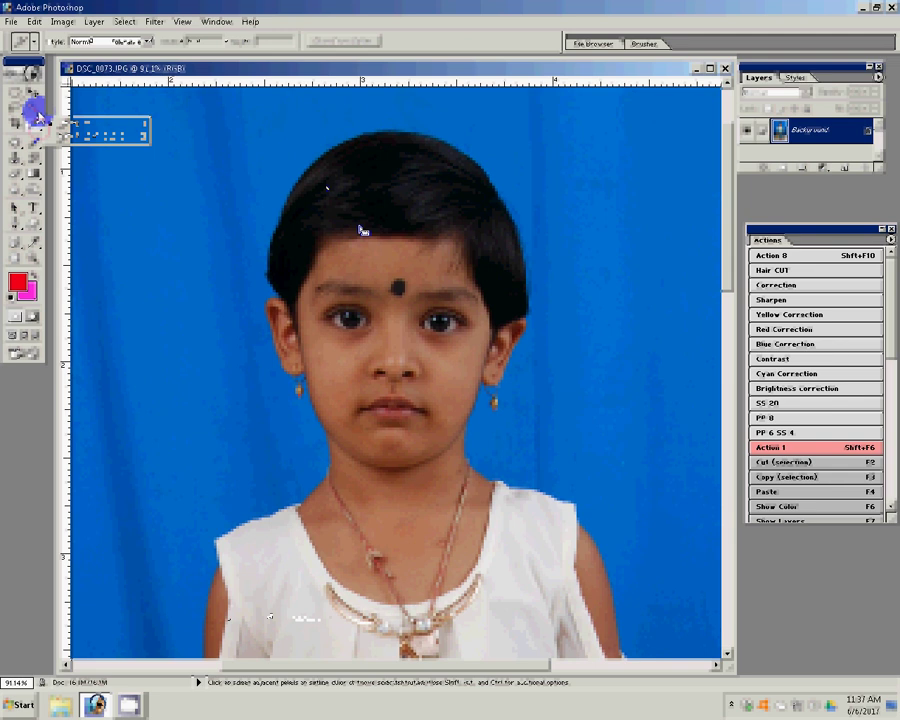
left_click(36, 112)
Select the girl's hair, add her face and skin, then move the photo window aside.
left_click(352, 186)
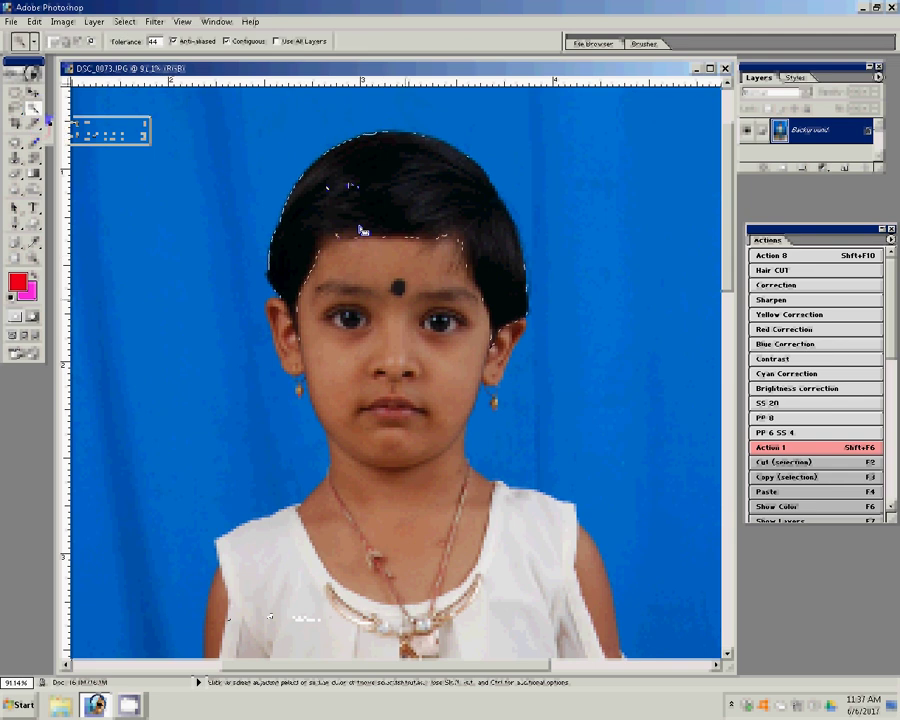
key("shift")
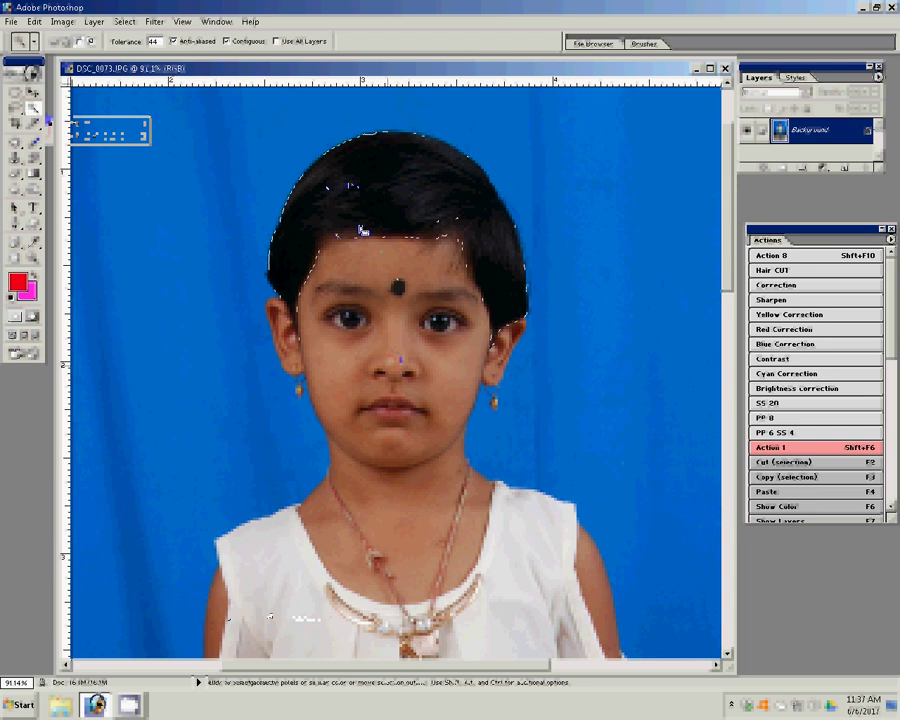
left_click(362, 229)
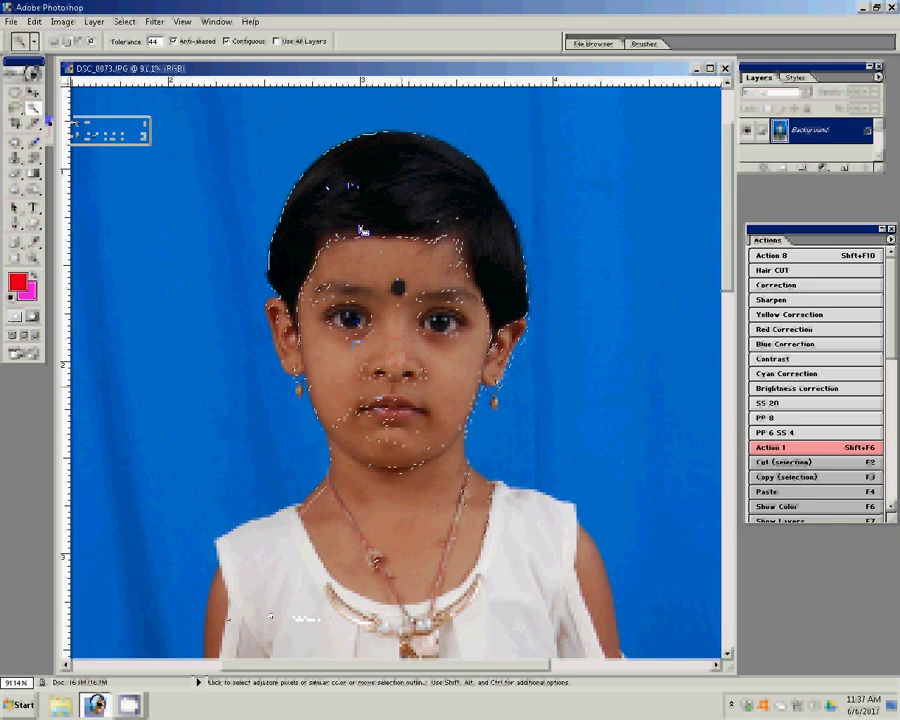
left_click_drag(390, 74, 165, 303)
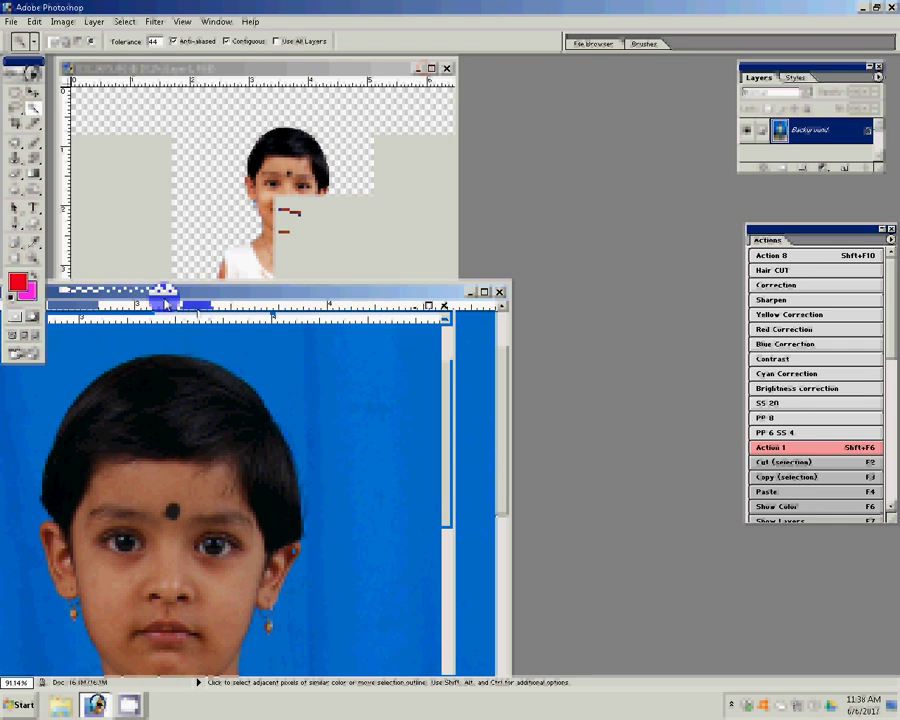
Open the Computer window from the Start menu.
key("super")
left_click(236, 525)
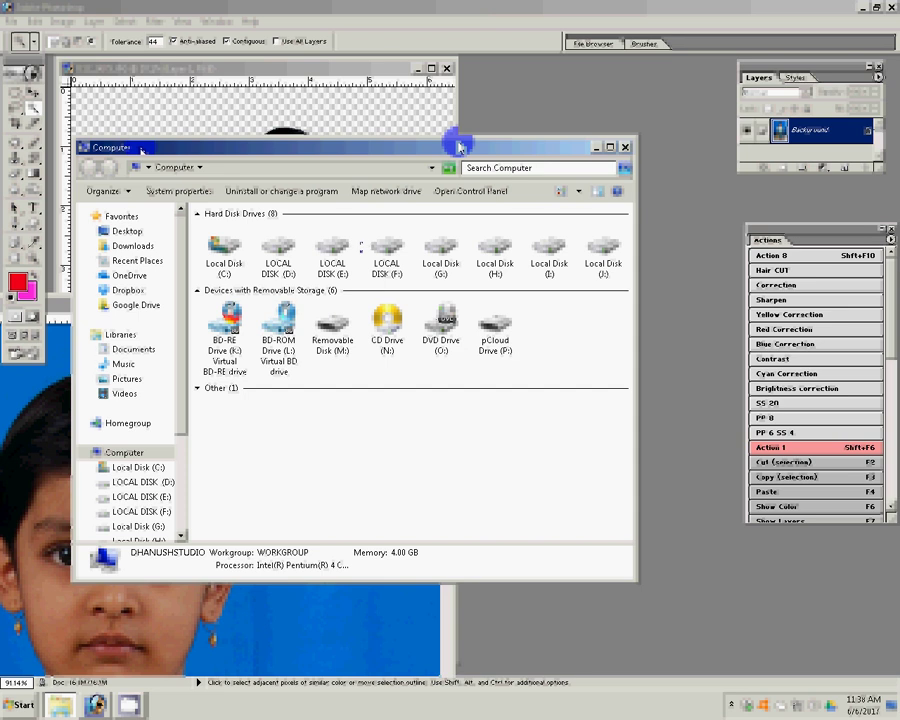
Open Local Disk (D:) and browse into the All garound and Sudeep folders.
left_click(142, 482)
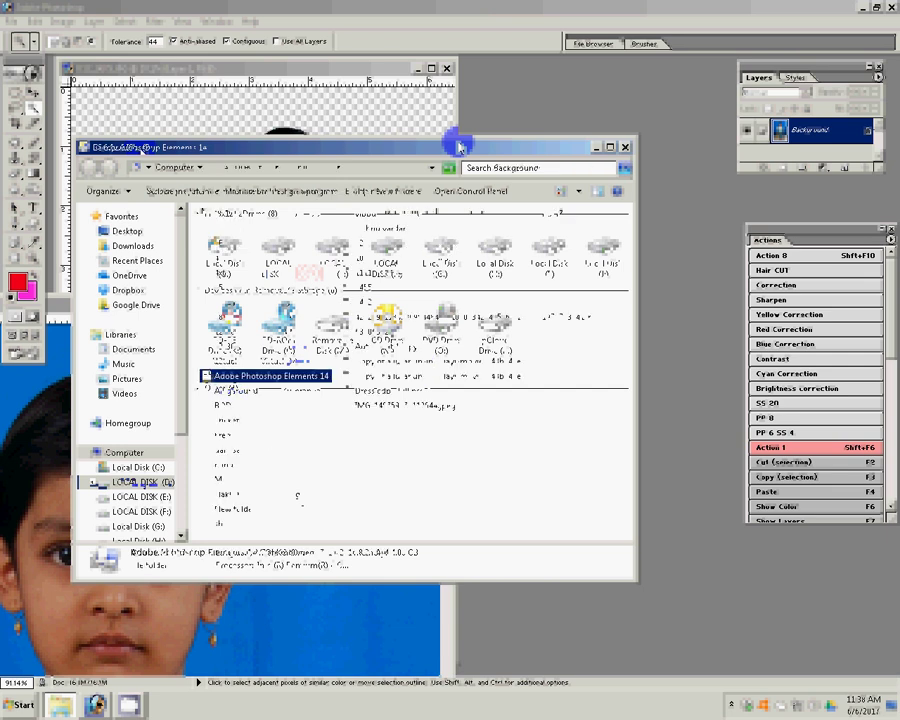
left_click(237, 402)
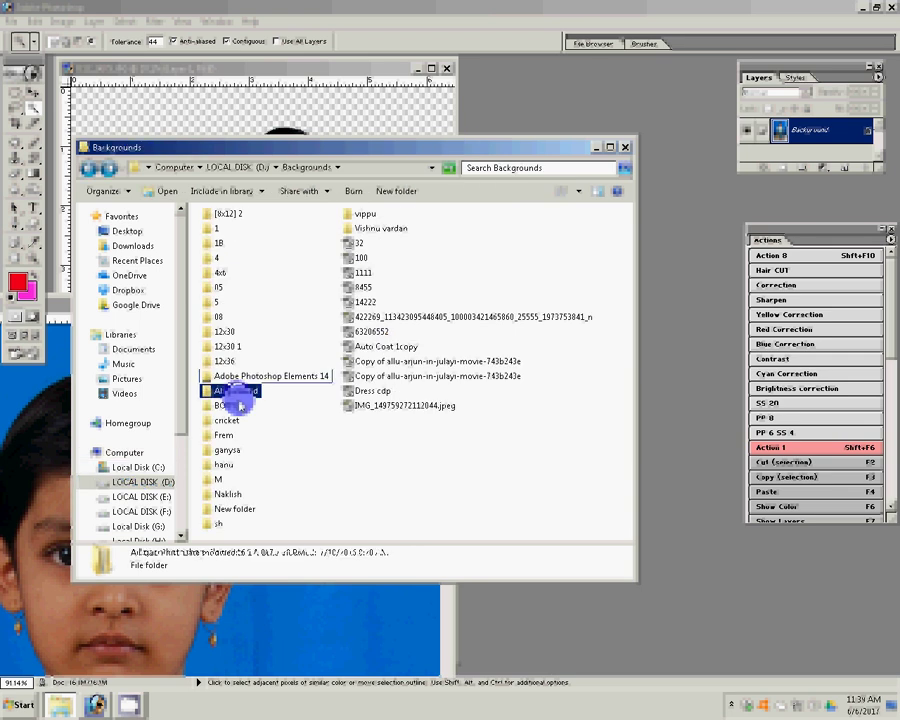
double_click(237, 402)
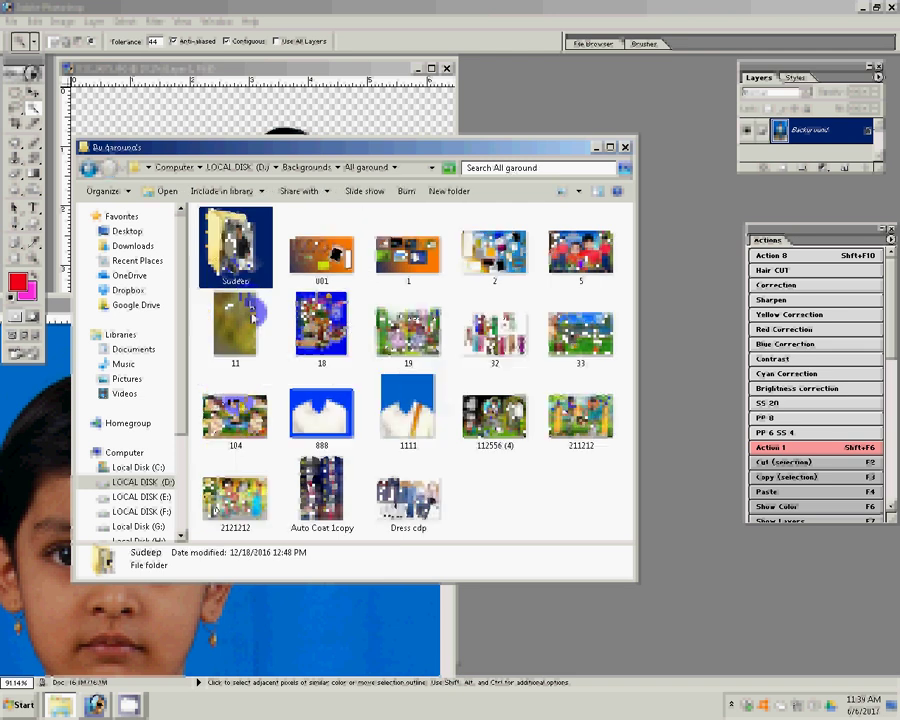
double_click(236, 254)
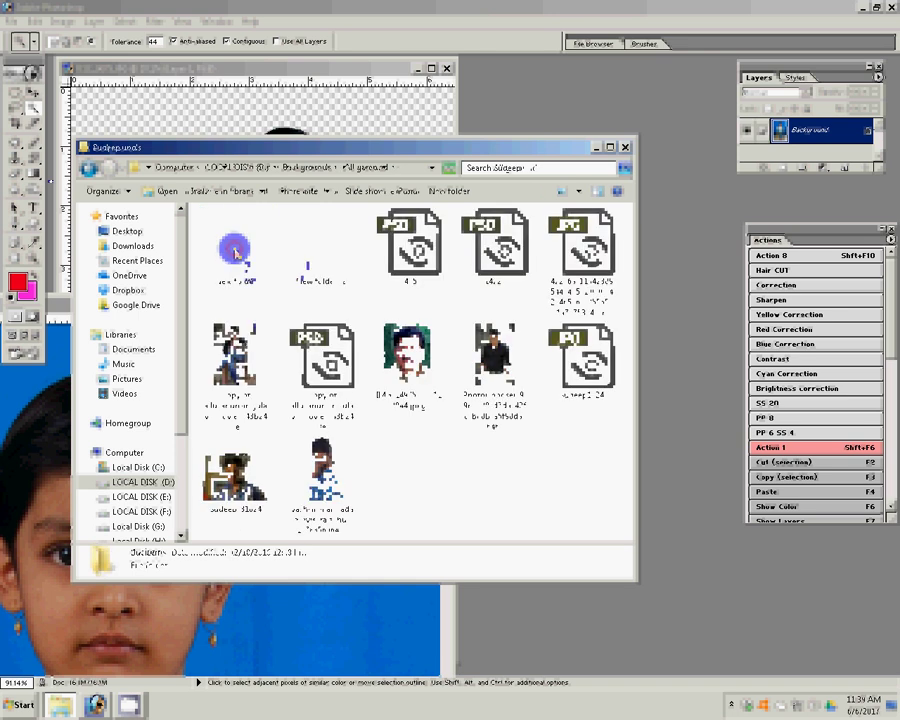
double_click(236, 254)
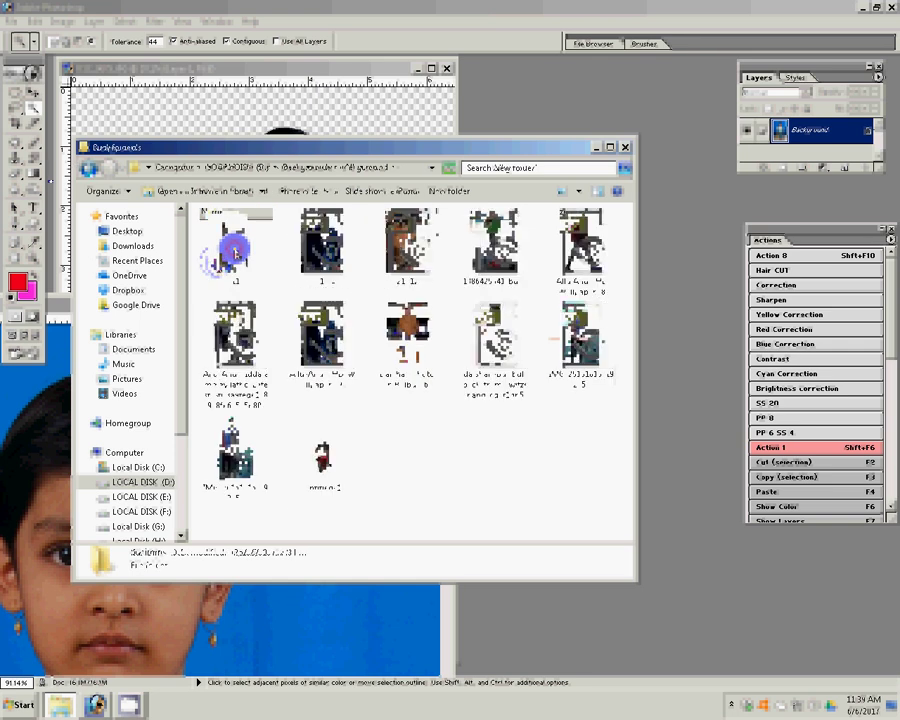
Return to the Backgrounds folder and drag the 20 (32) backdrop into Photoshop.
left_click(88, 168)
left_click(88, 169)
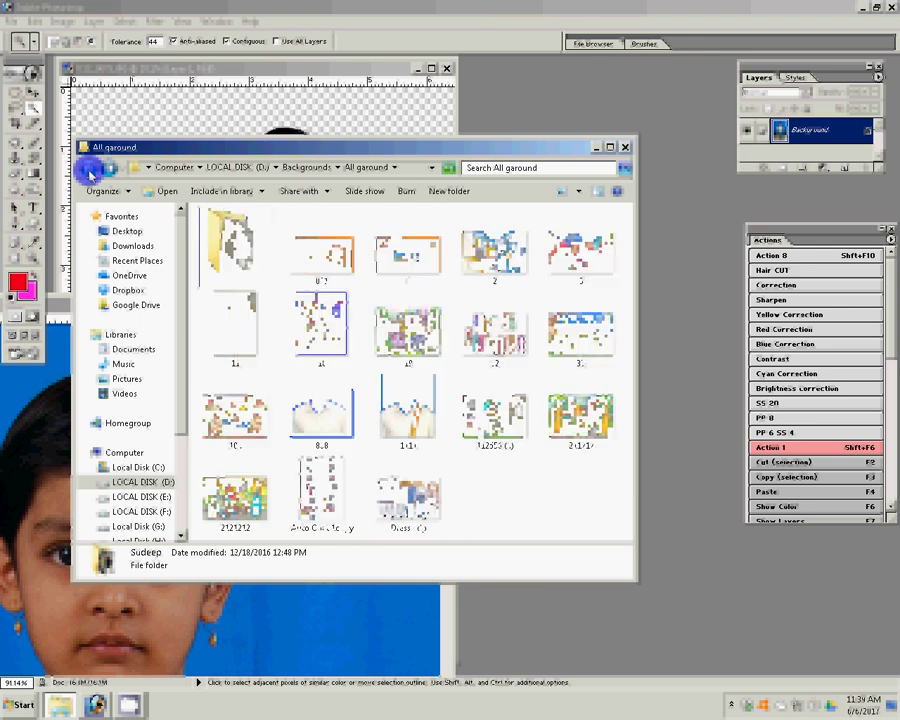
left_click(89, 172)
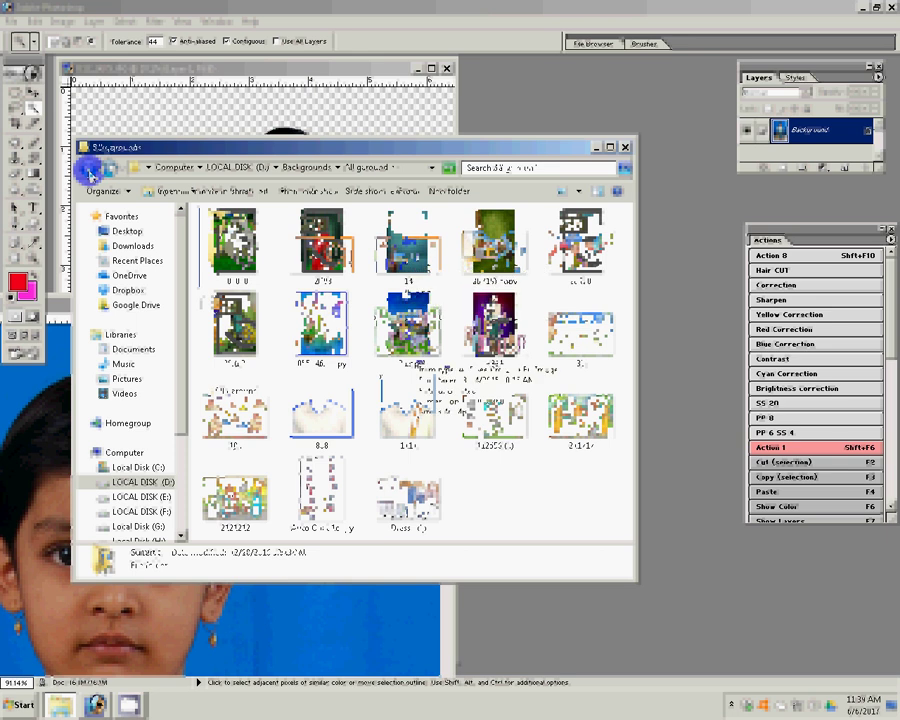
left_click(235, 330)
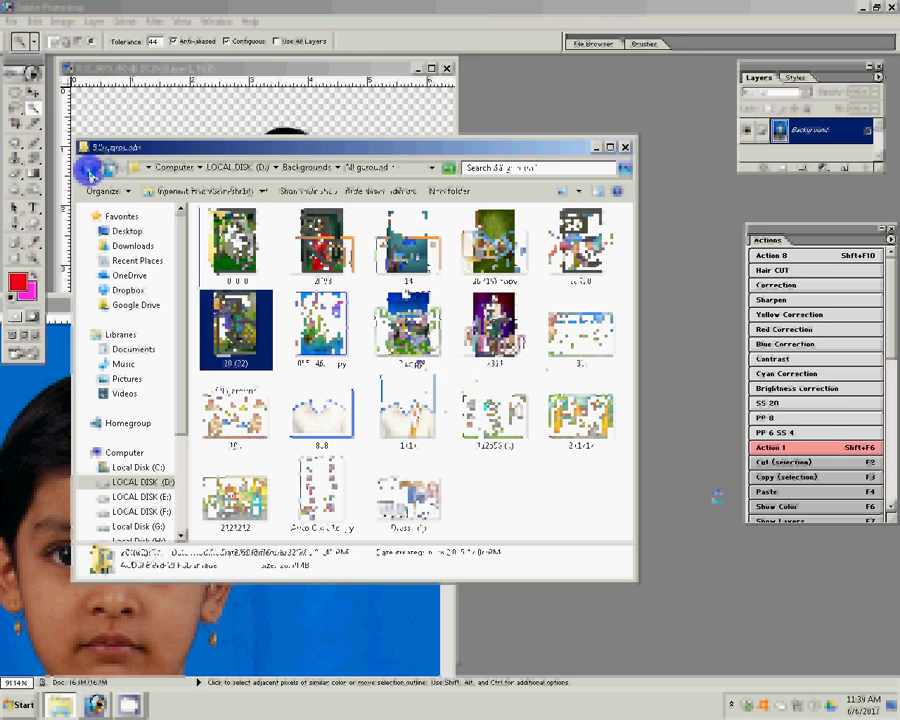
left_click_drag(235, 330, 685, 488)
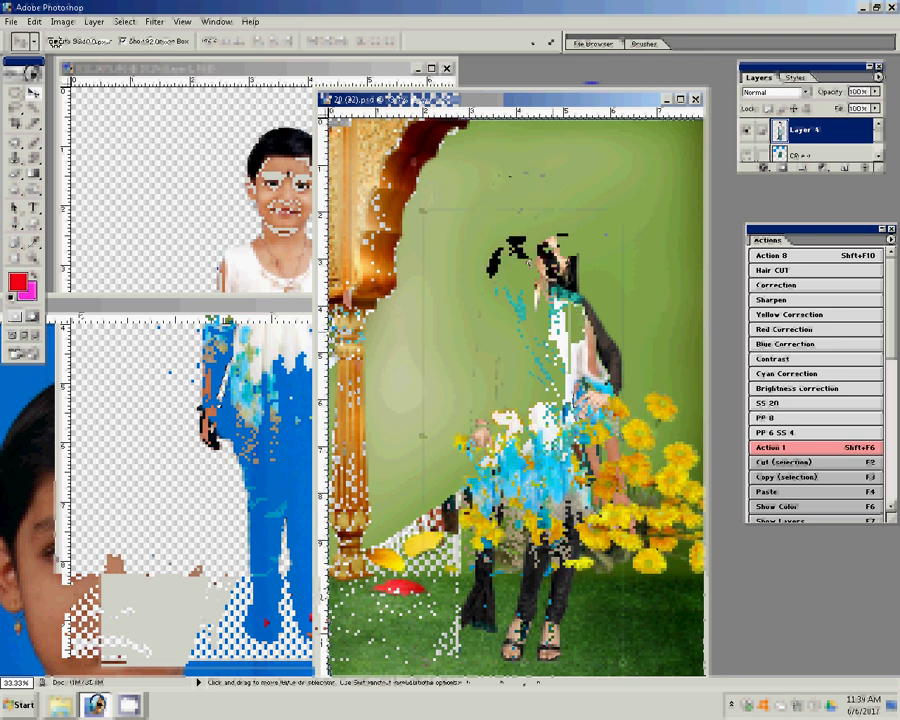
Resize the cutout layer on the backdrop with Free Transform and commit it.
key("ctrl+t")
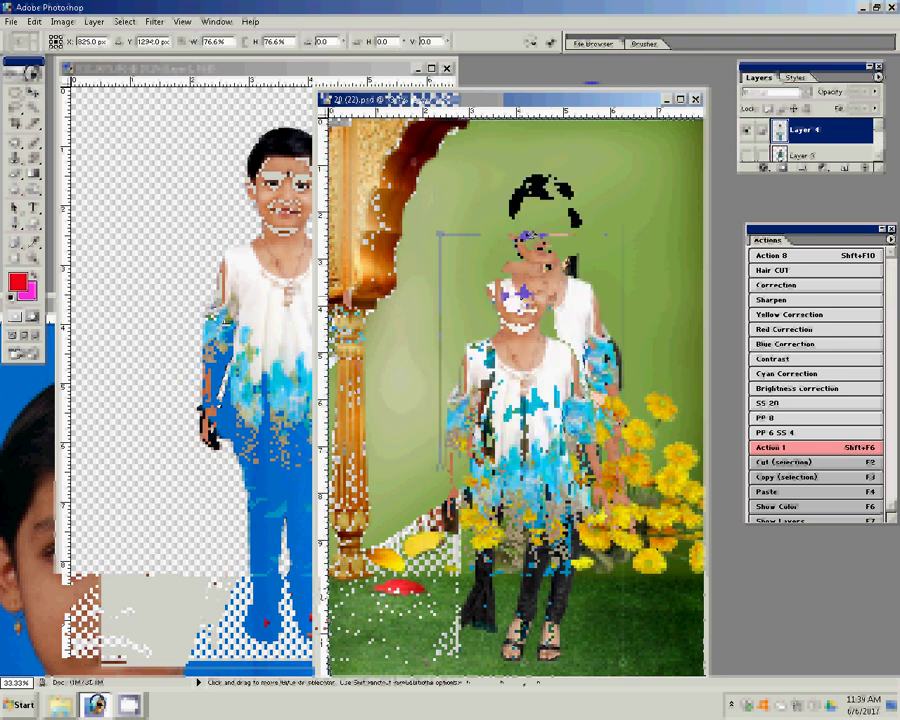
key("Return")
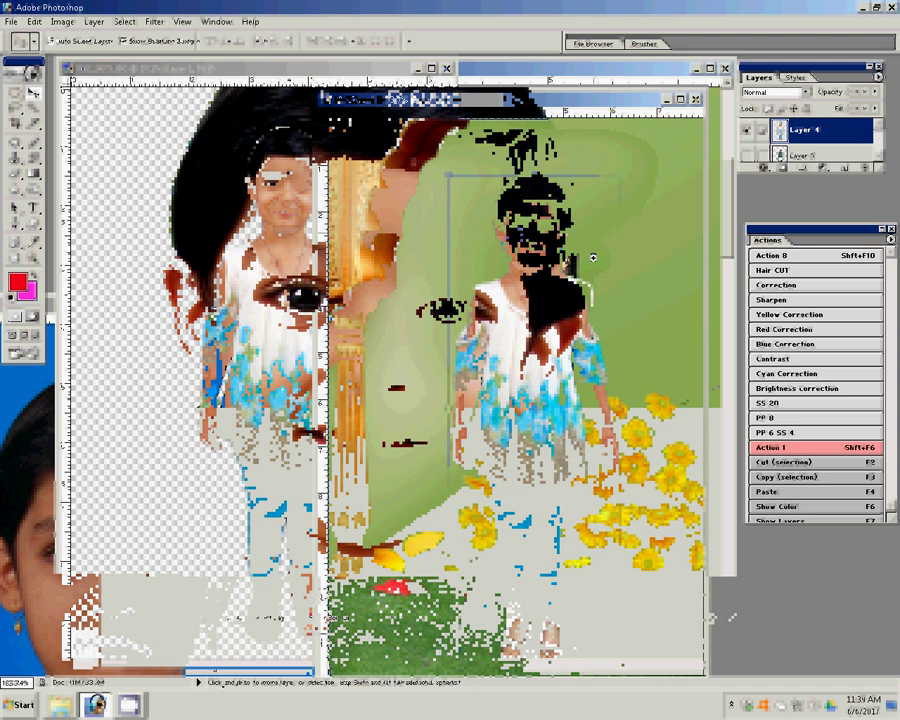
key("w")
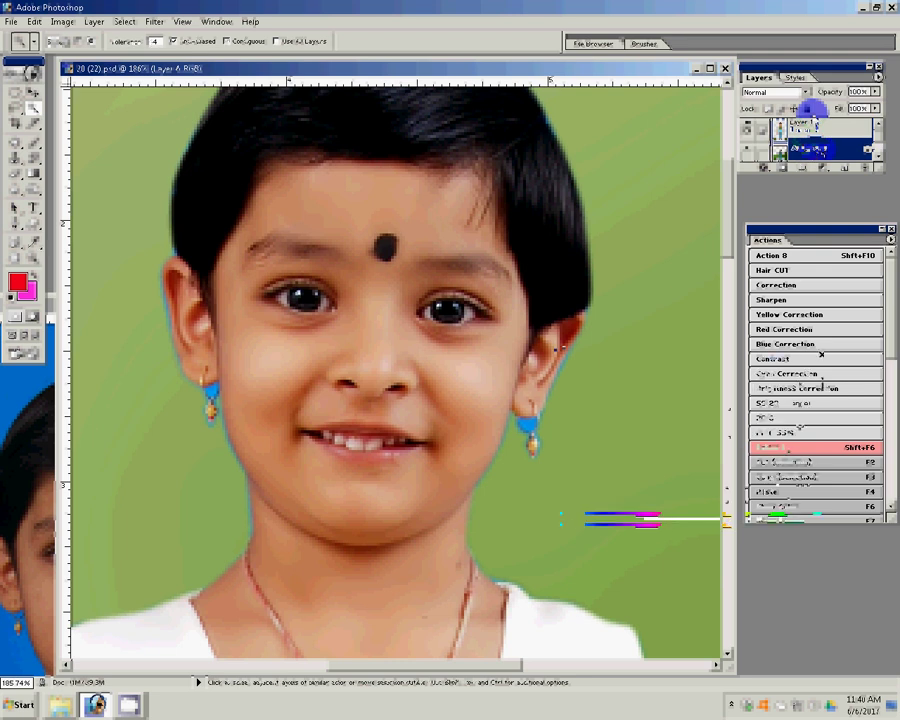
Use Hue/Saturation to shift the backdrop's green hue to teal.
key("ctrl+u")
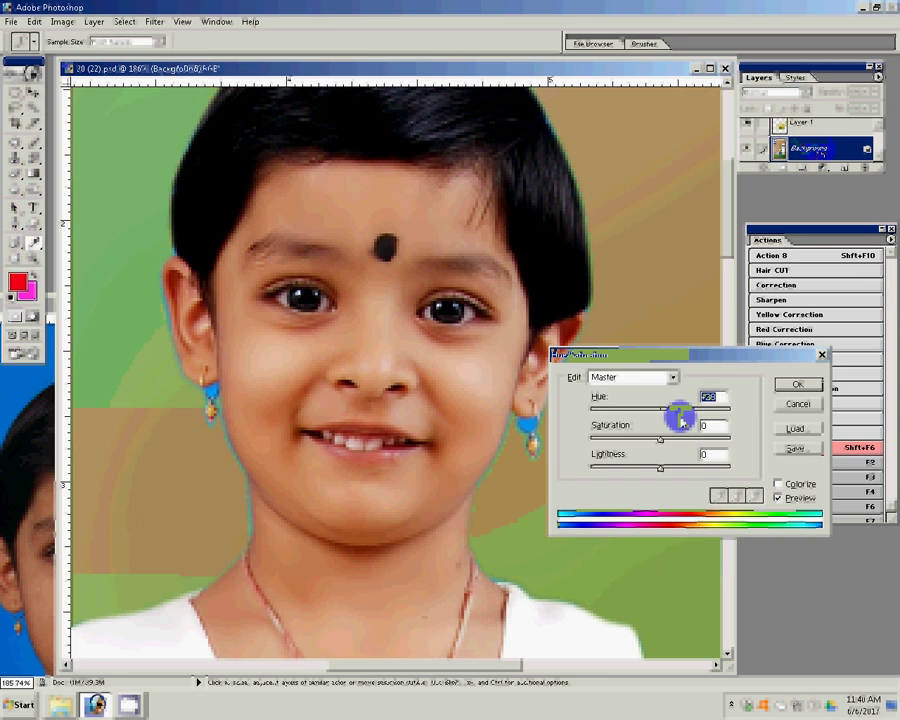
left_click_drag(660, 409, 708, 424)
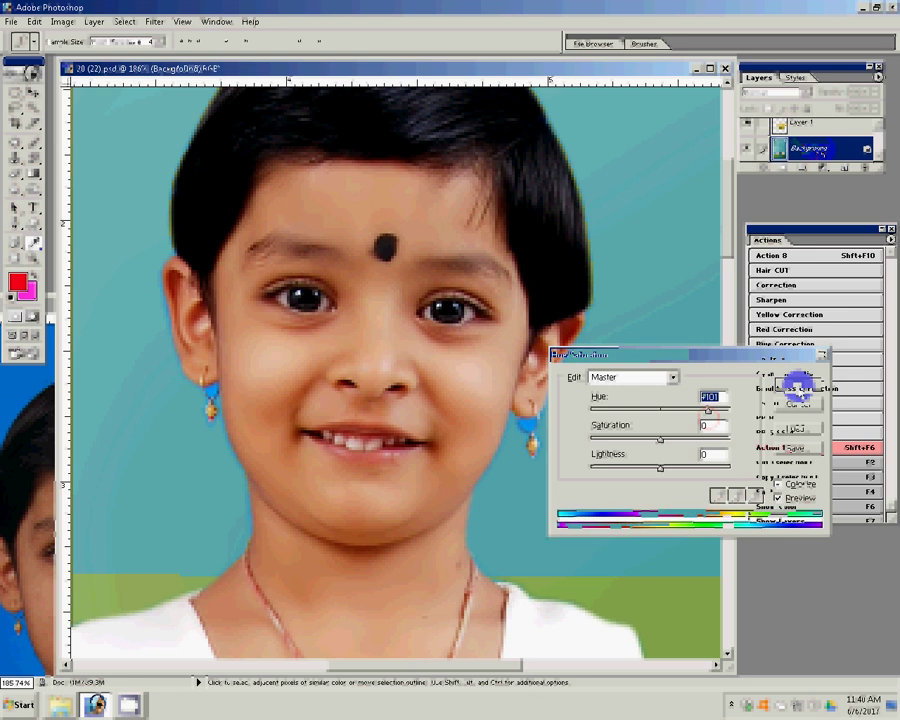
left_click(796, 385)
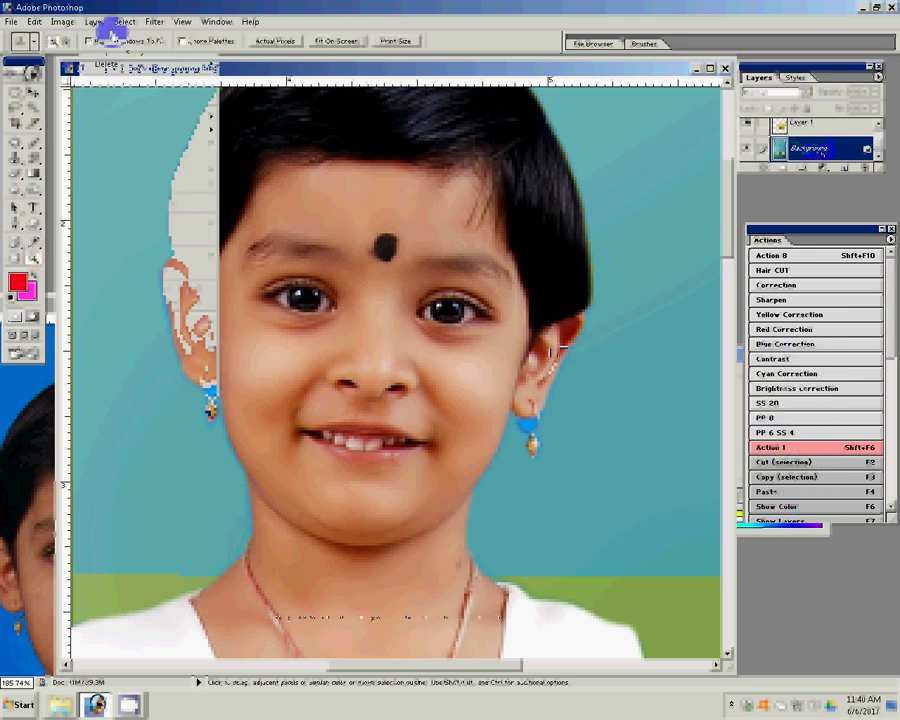
Set the Image Size width to 4 inches (height 6) at 300 pixels per inch.
left_click(207, 193)
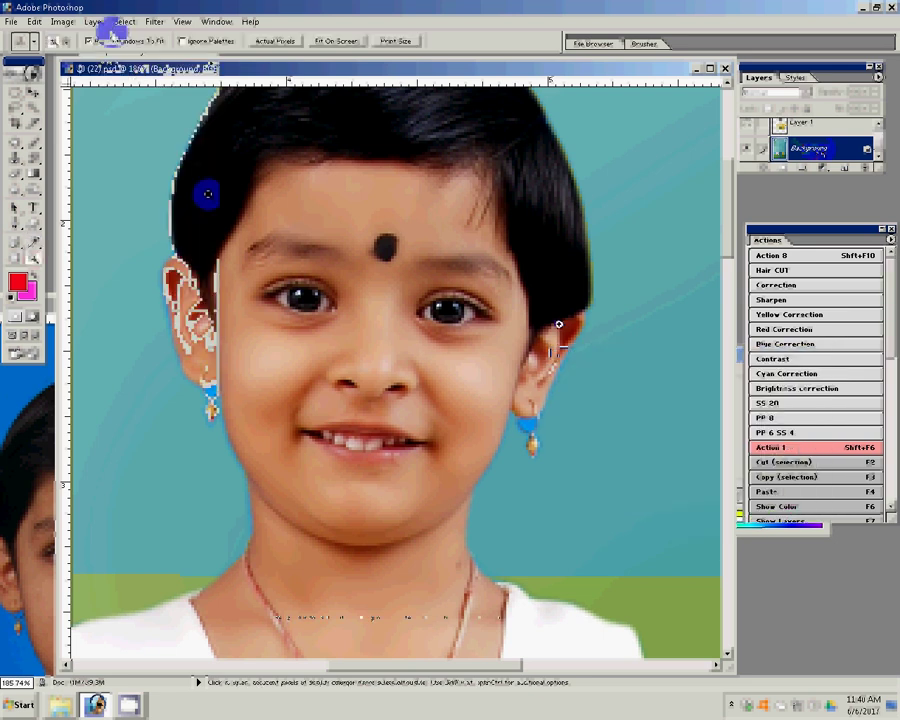
key("ctrl+alt+i")
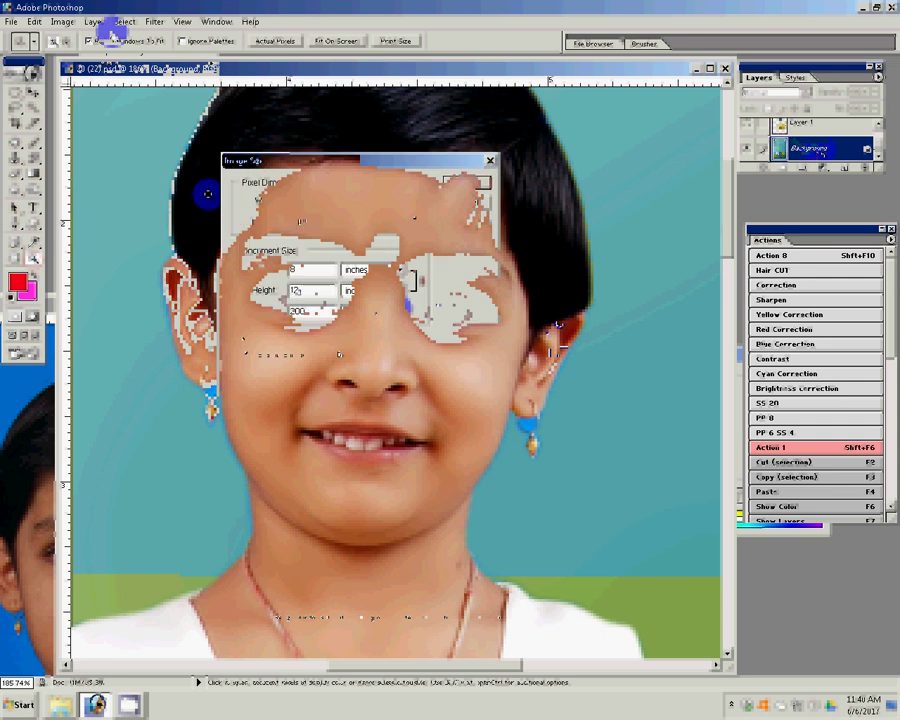
type("4")
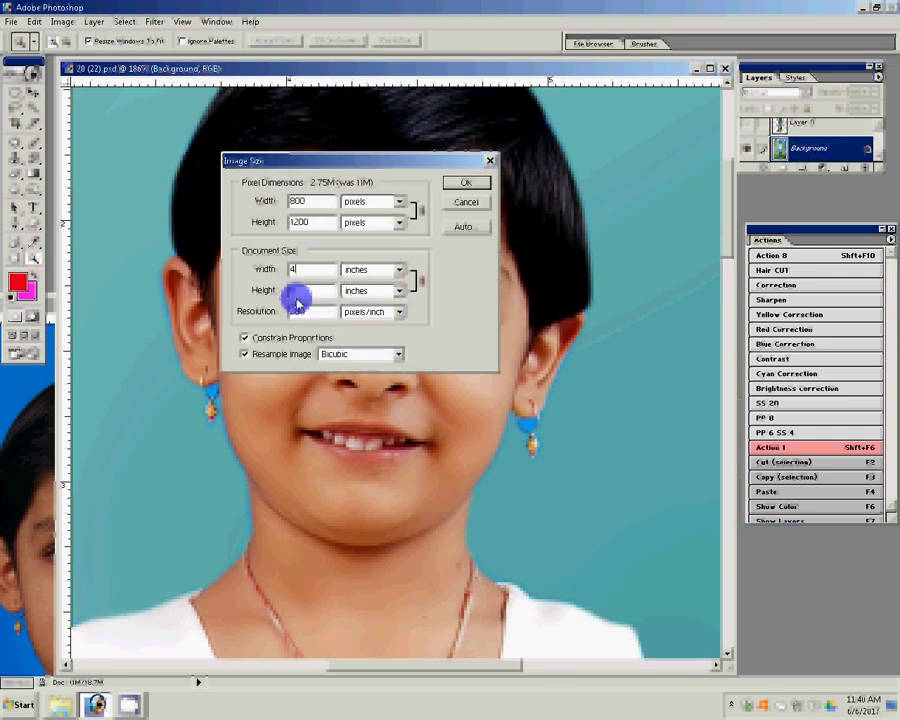
key("Tab")
key("Tab")
type("3")
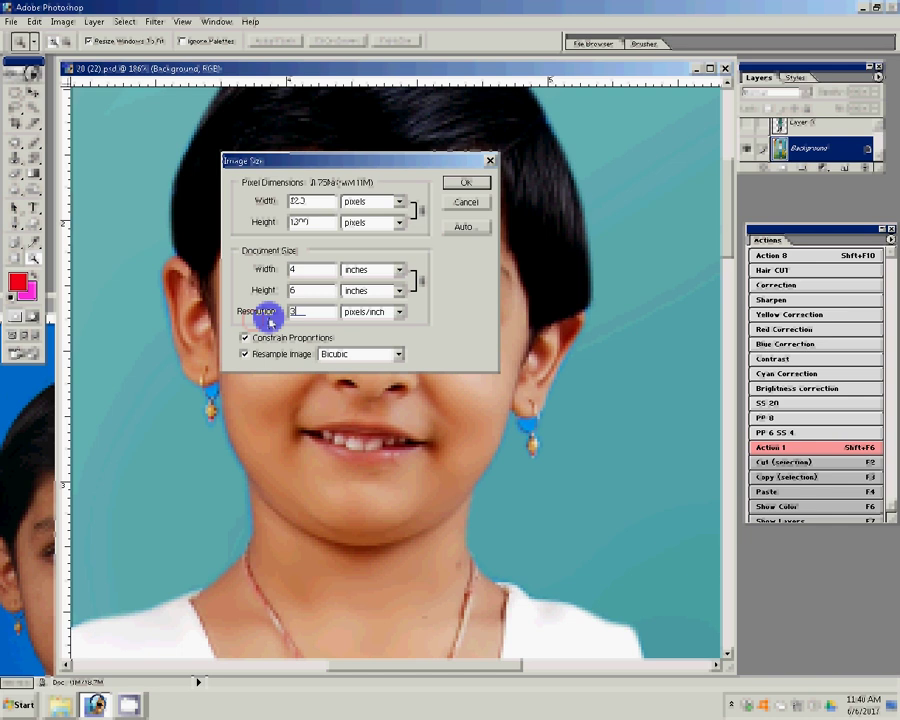
type("00")
key("Return")
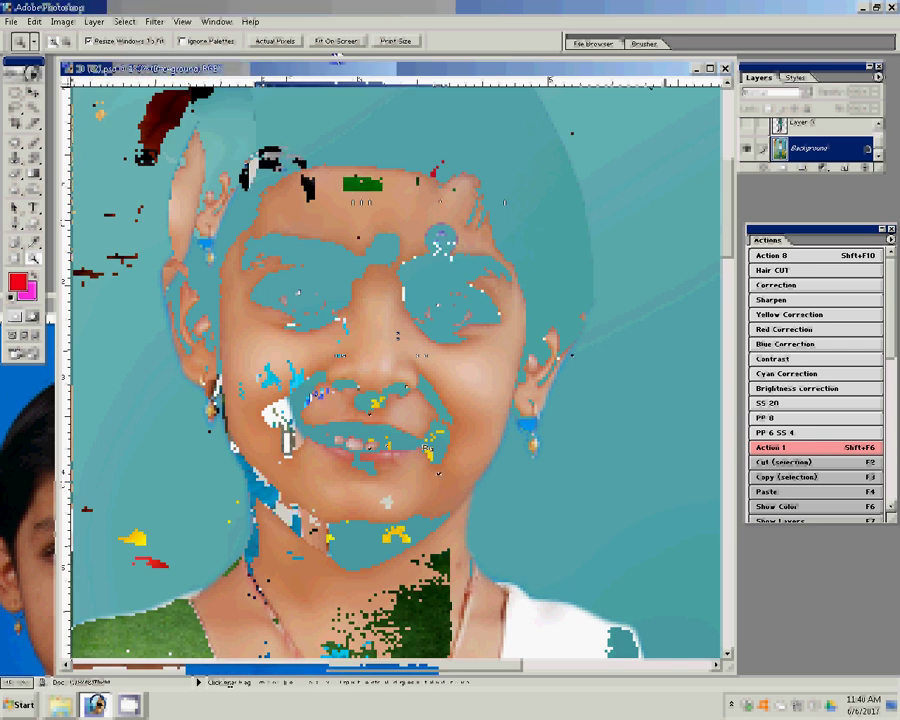
In Save As, navigate to the 4x6 prints folder on Local Disk (G:).
key("ctrl+shift+s")
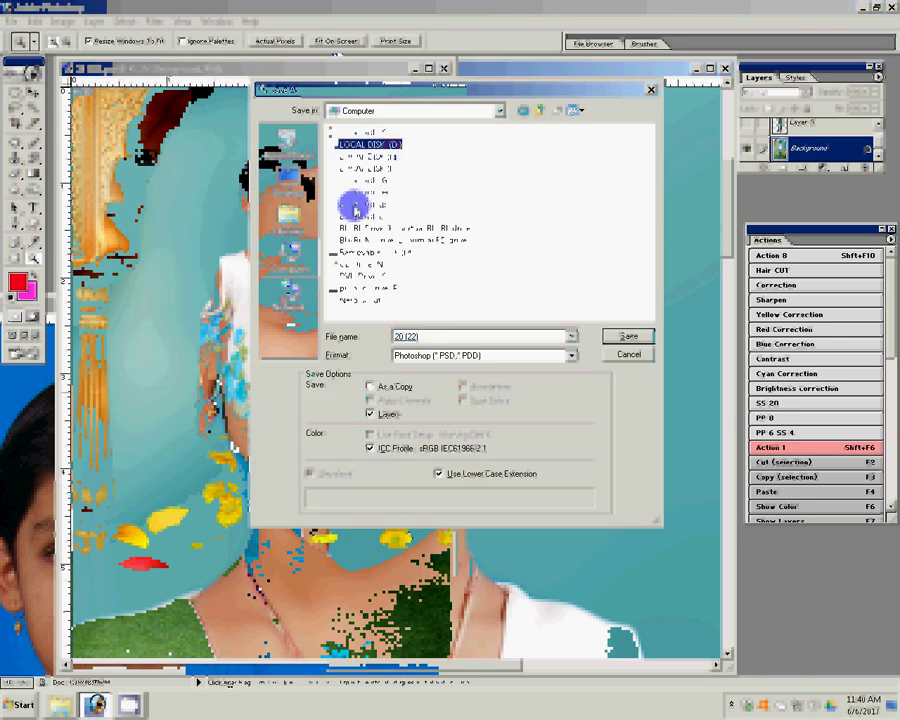
double_click(354, 208)
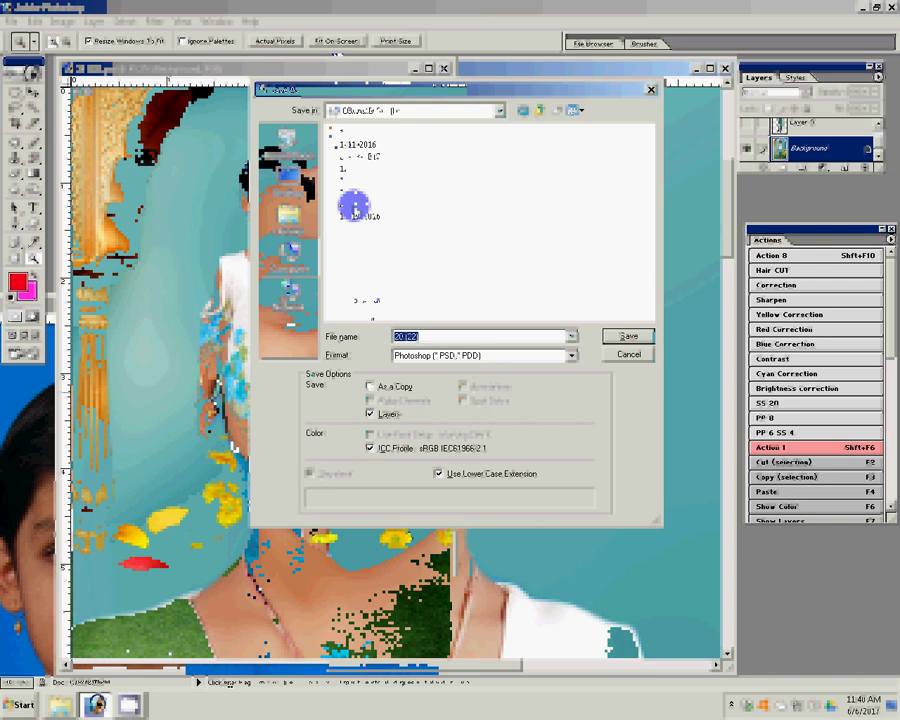
key("BackSpace")
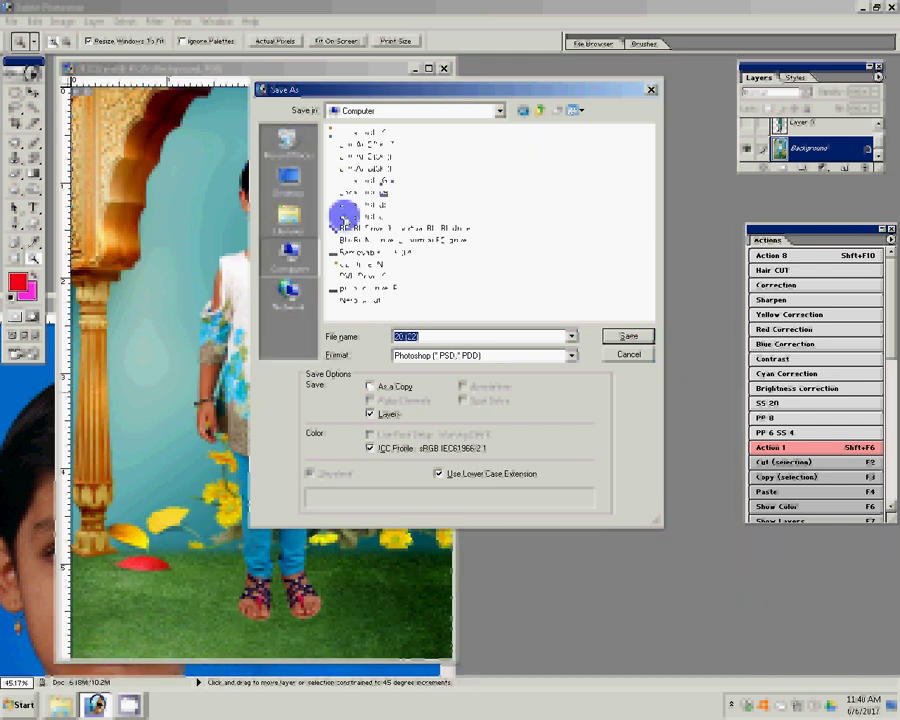
key("Down")
key("Return")
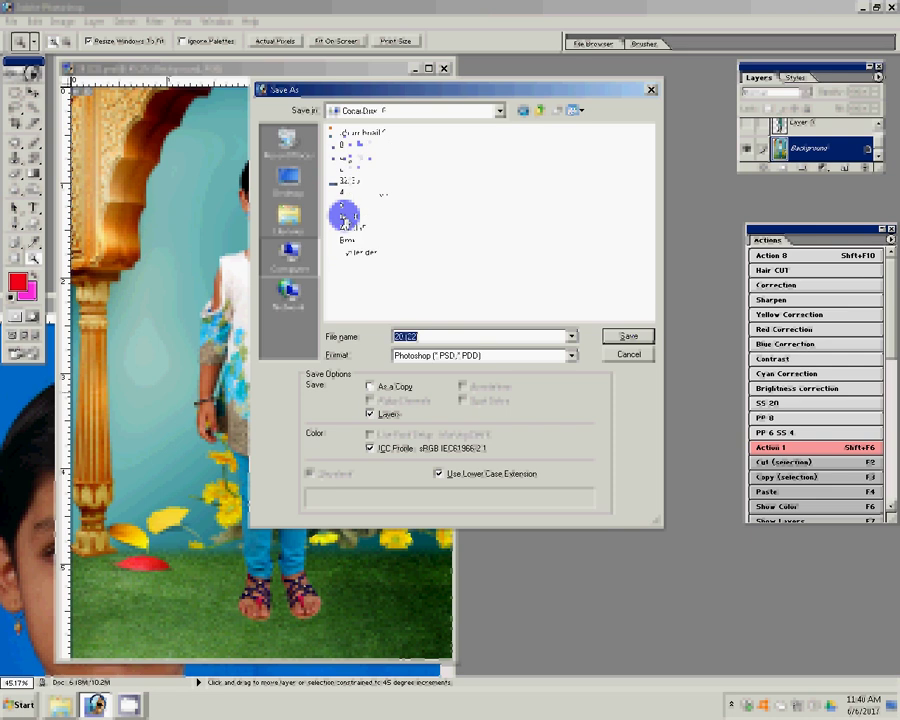
key("Down")
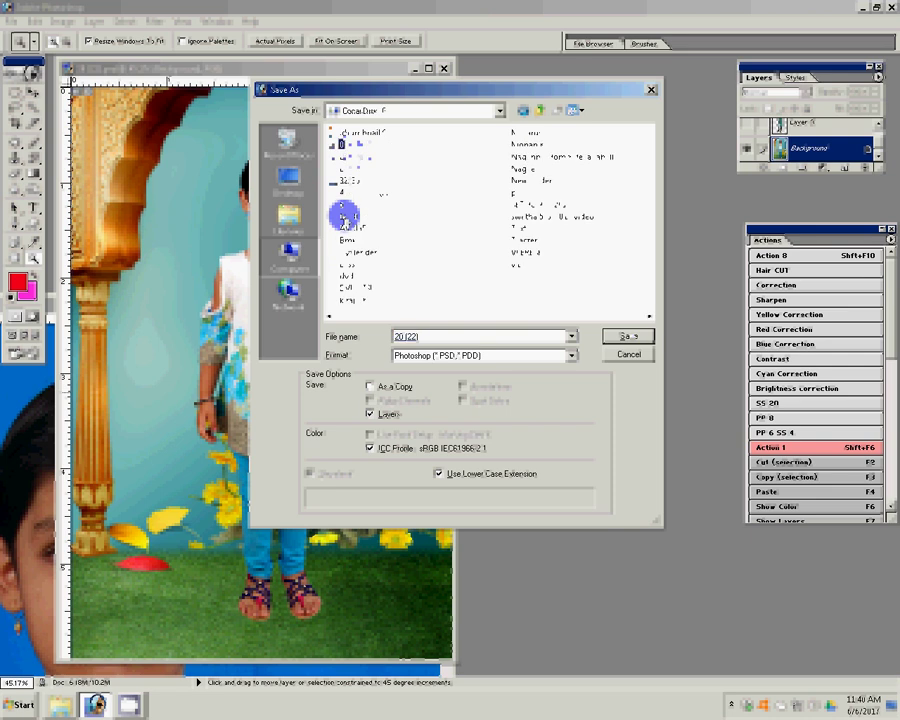
key("Return")
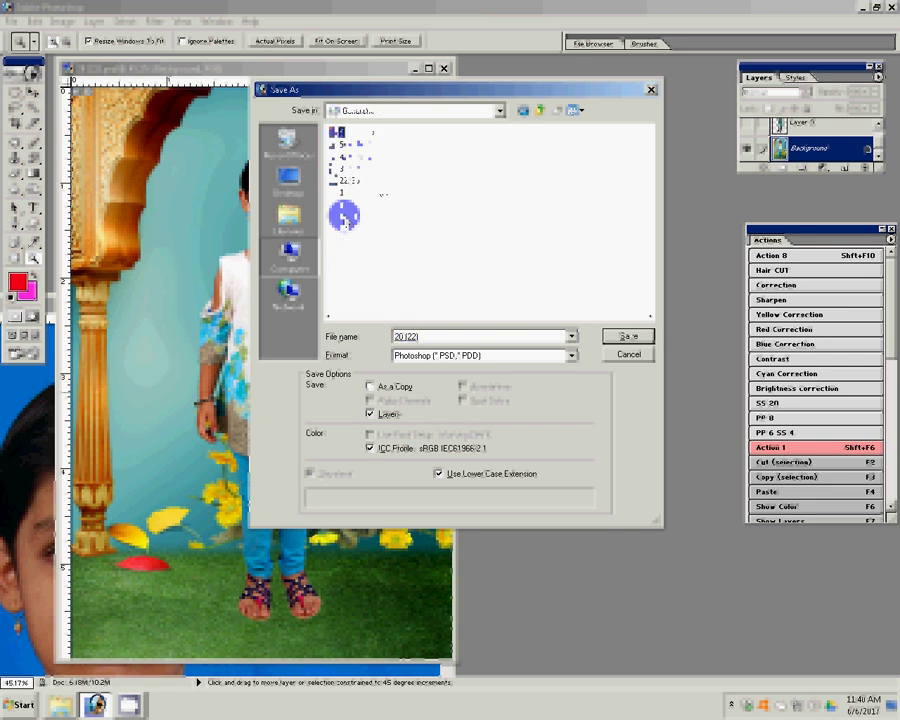
Save the file as JPEG named 13-4x6, bringing up JPEG Options.
key("alt+Down")
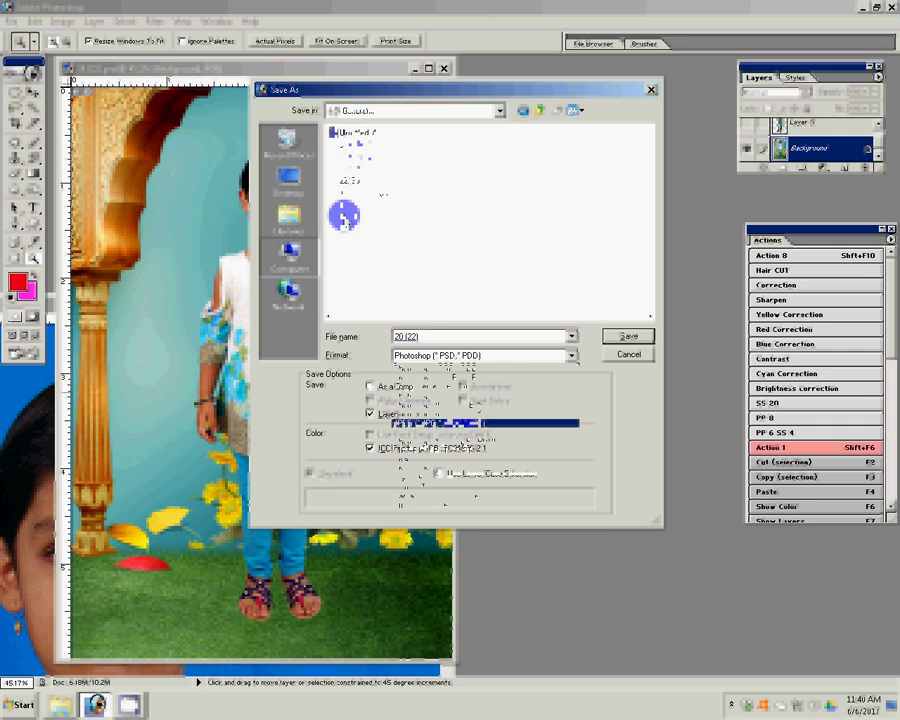
key("Return")
key("Down")
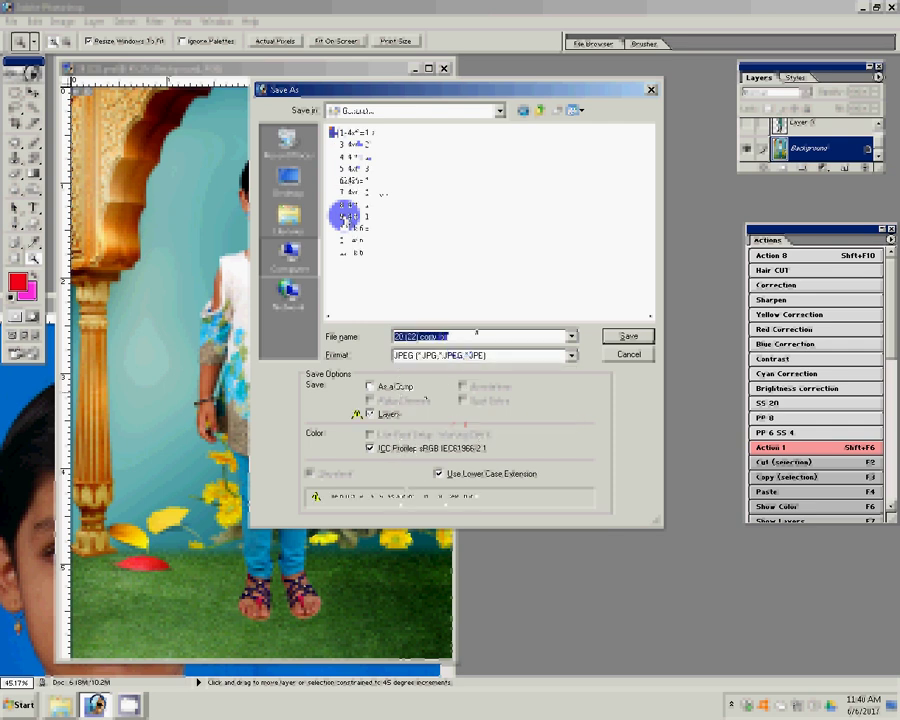
type("13-4x")
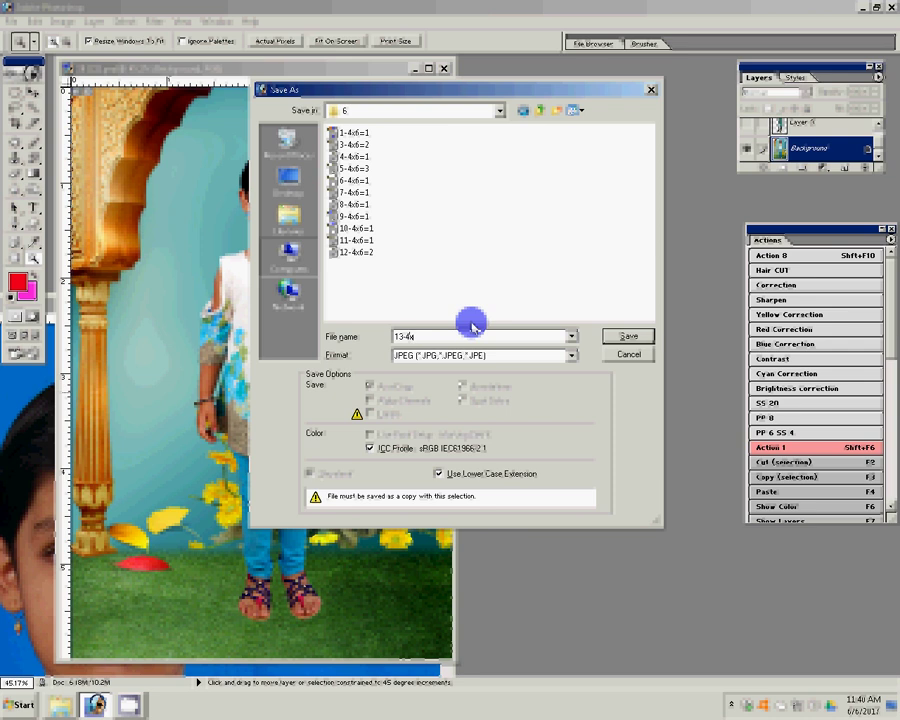
type("6")
key("Return")
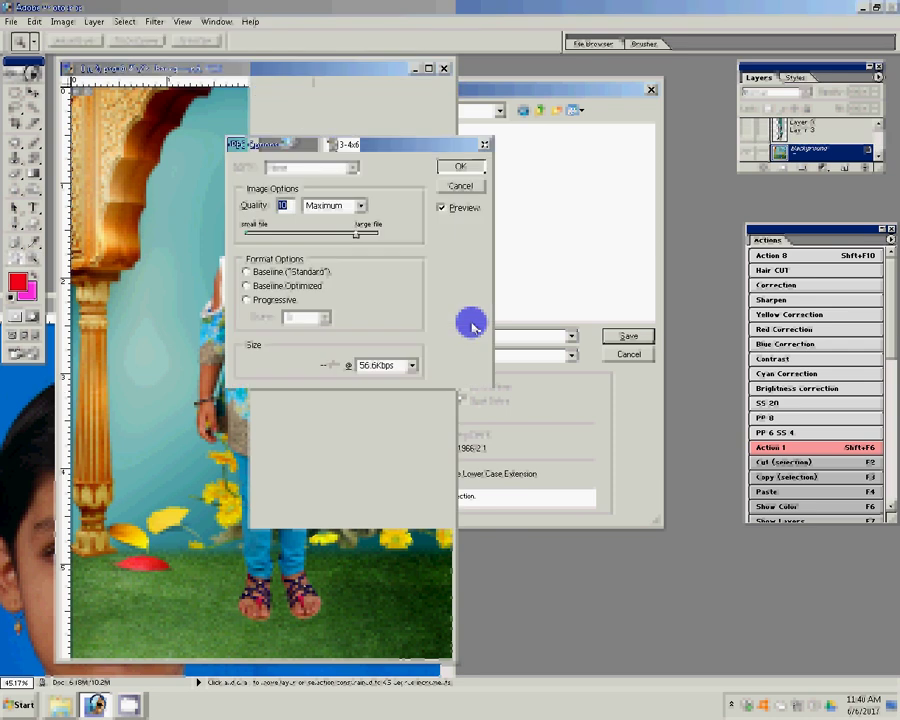